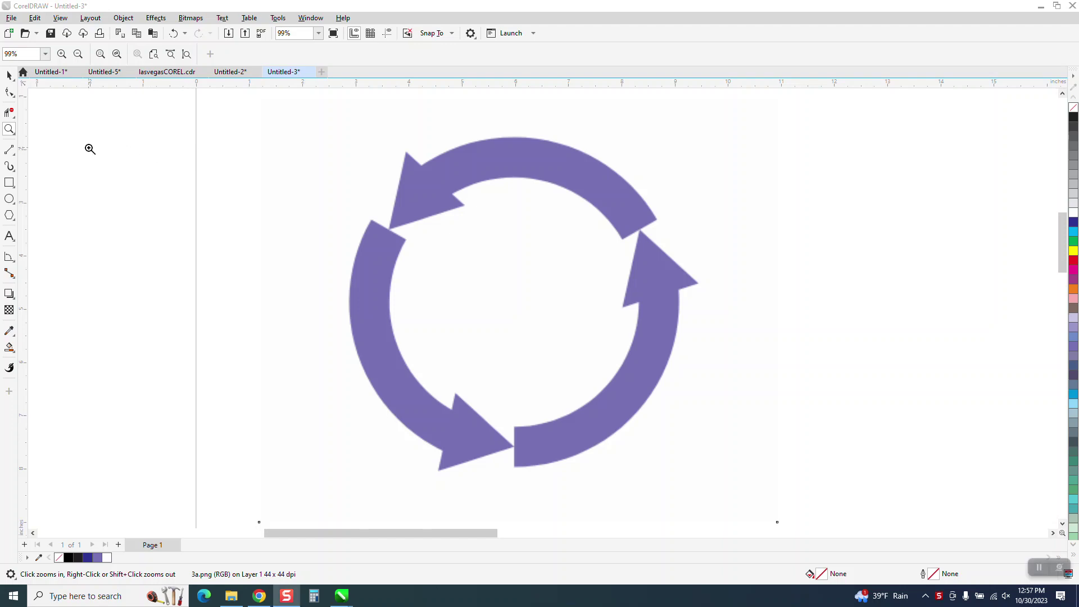
- Zoom in on the bitmap's top-left arrowhead, then back out to view the whole ring
drag(364, 151, 507, 238)
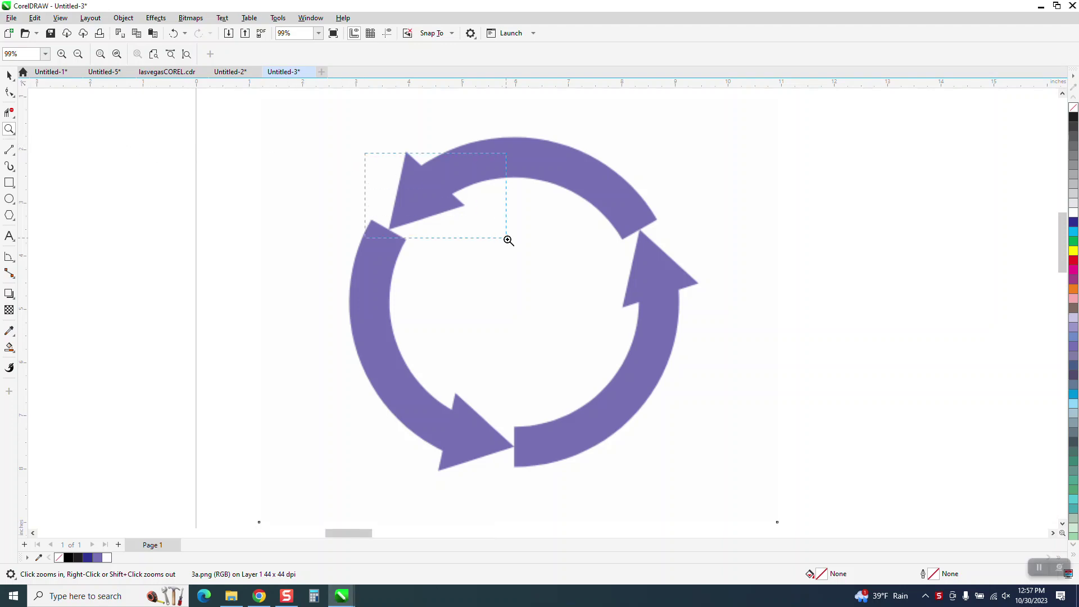
right_click(351, 186)
right_click(350, 187)
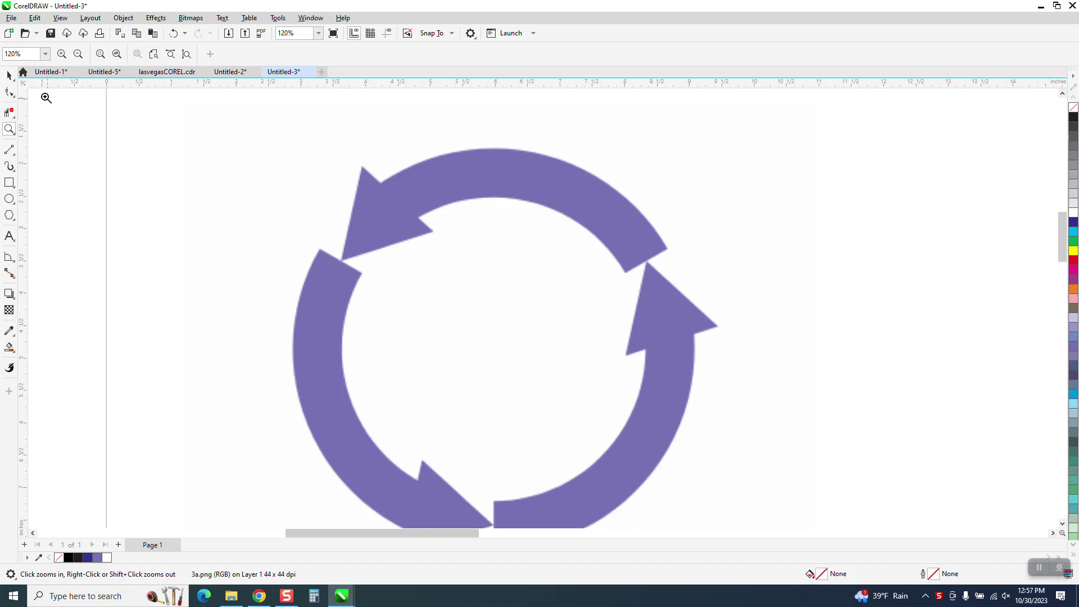
- Move the purple arrow bitmap 3a.png up-left to the page's upper-left corner
click(9, 75)
click(467, 209)
drag(522, 212, 568, 210)
scroll(494, 233, down, 1)
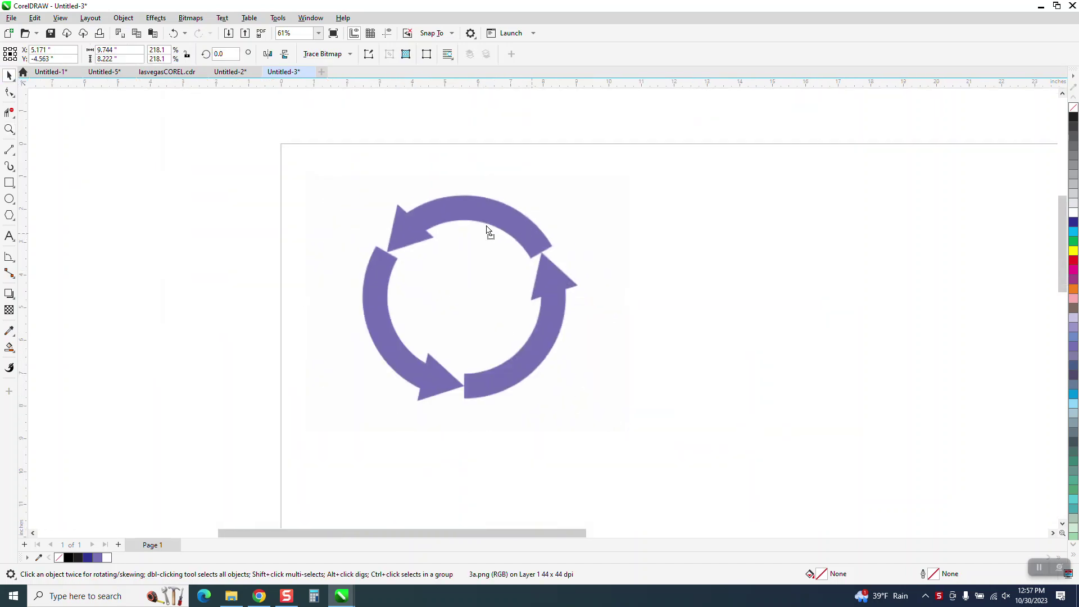
drag(487, 227, 464, 208)
scroll(422, 236, down, 1)
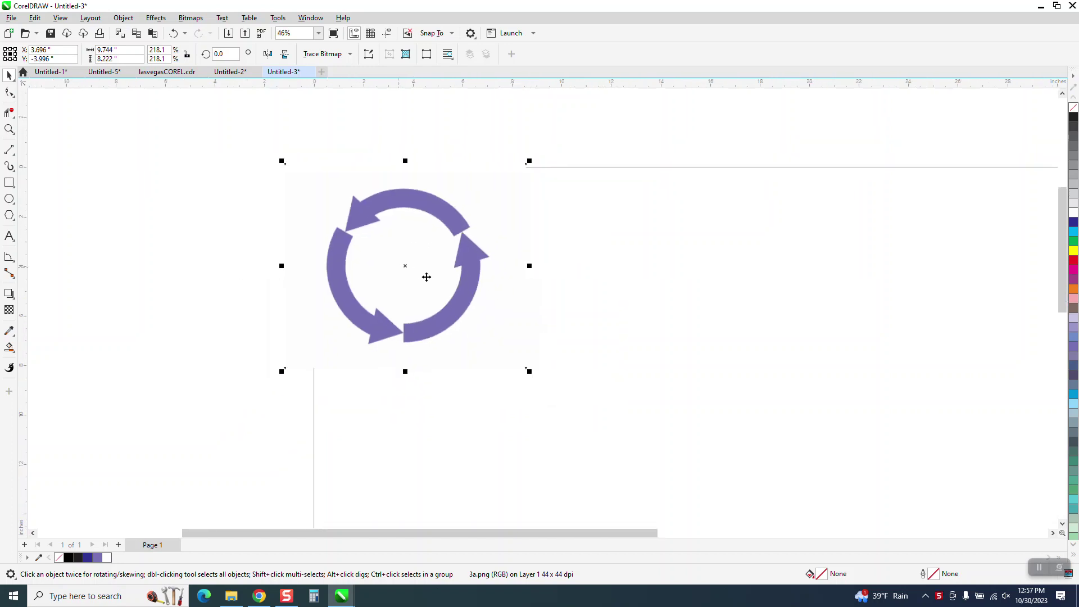
drag(413, 271, 369, 261)
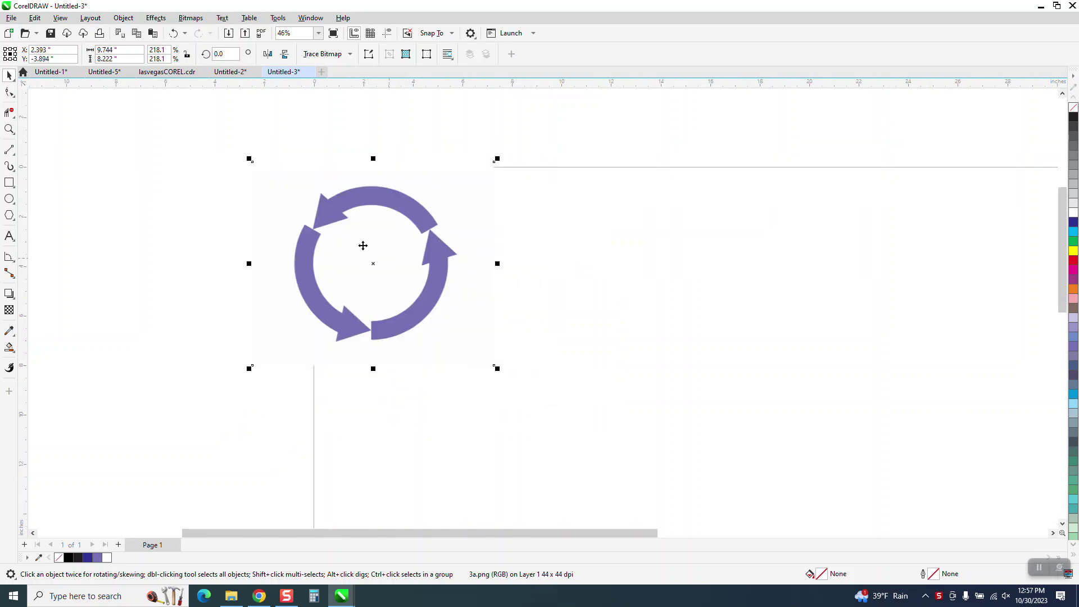
scroll(363, 244, down, 1)
scroll(361, 244, down, 1)
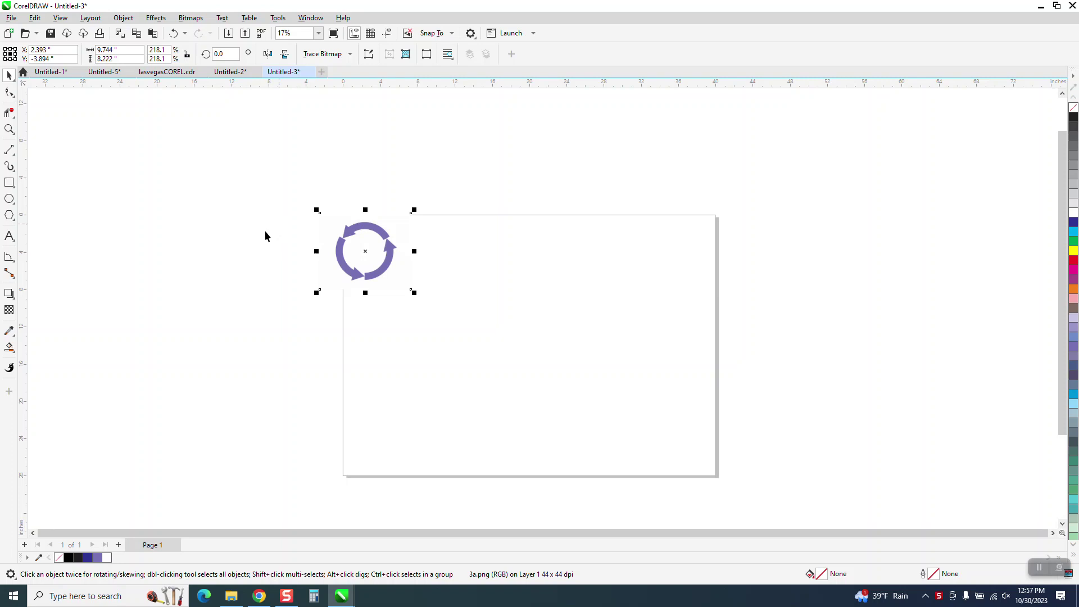
- Zoom the view to about 29% around the page
click(9, 129)
drag(311, 204, 801, 464)
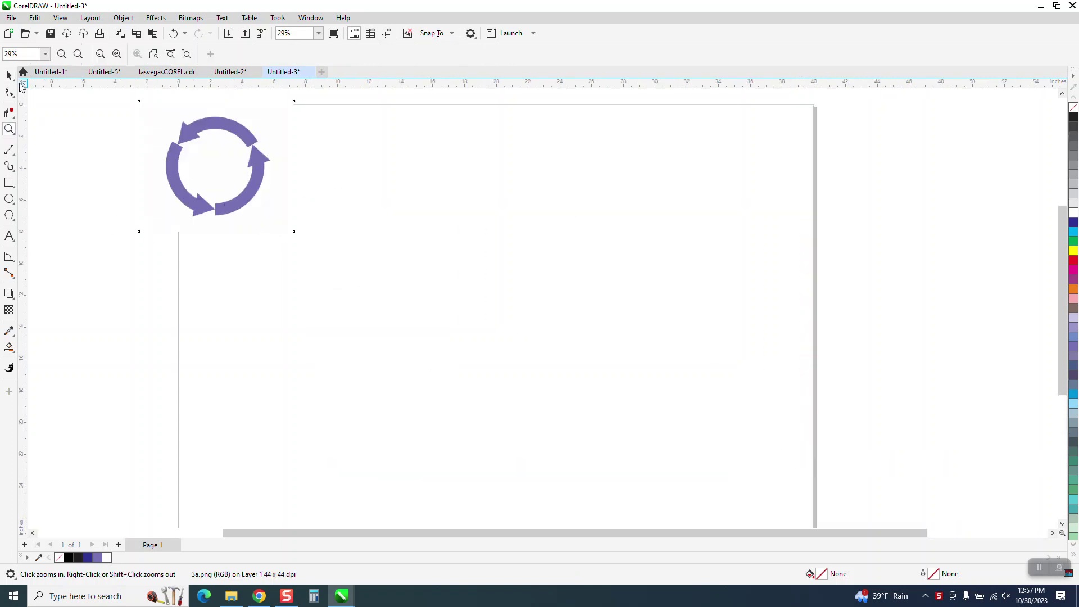
click(10, 76)
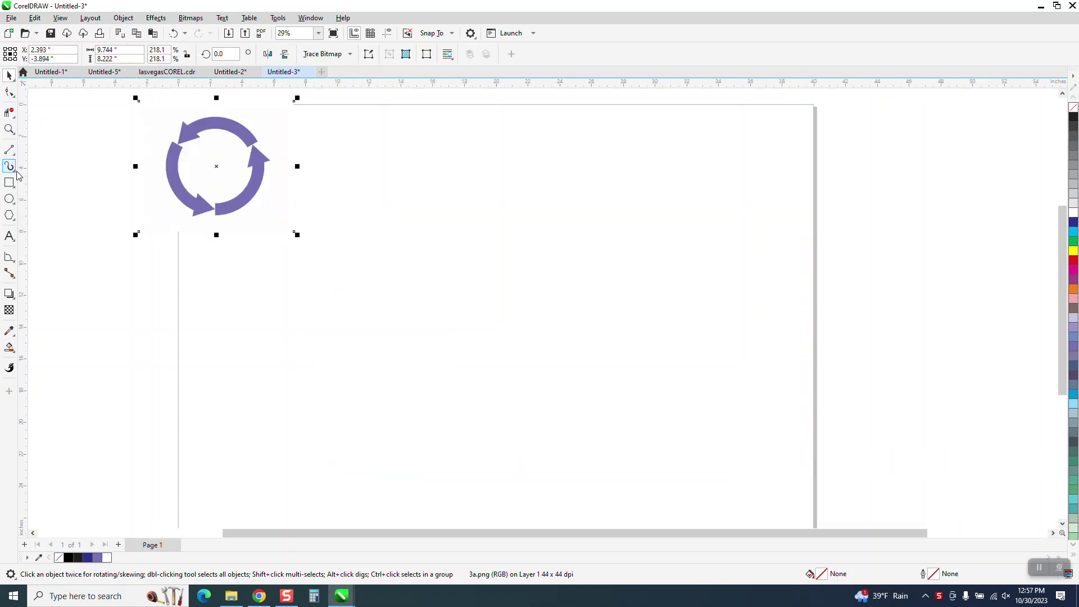
- Draw a large red-outline circle, 15.462" wide, positioned at X 20, Y -14
click(9, 199)
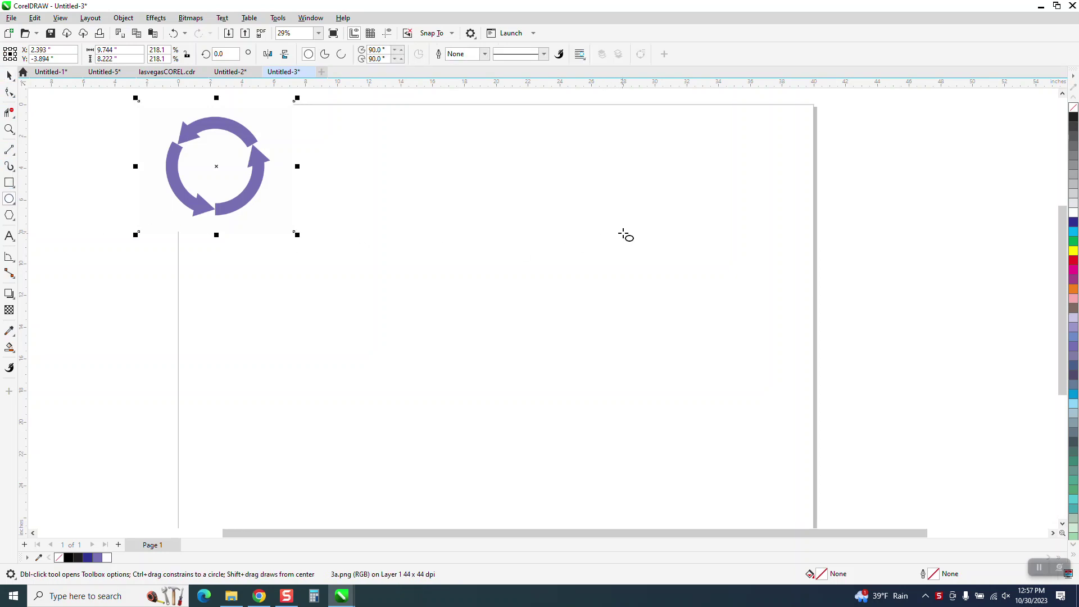
drag(633, 228, 388, 473)
text(20)
key(Tab)
text(-14)
key(Return)
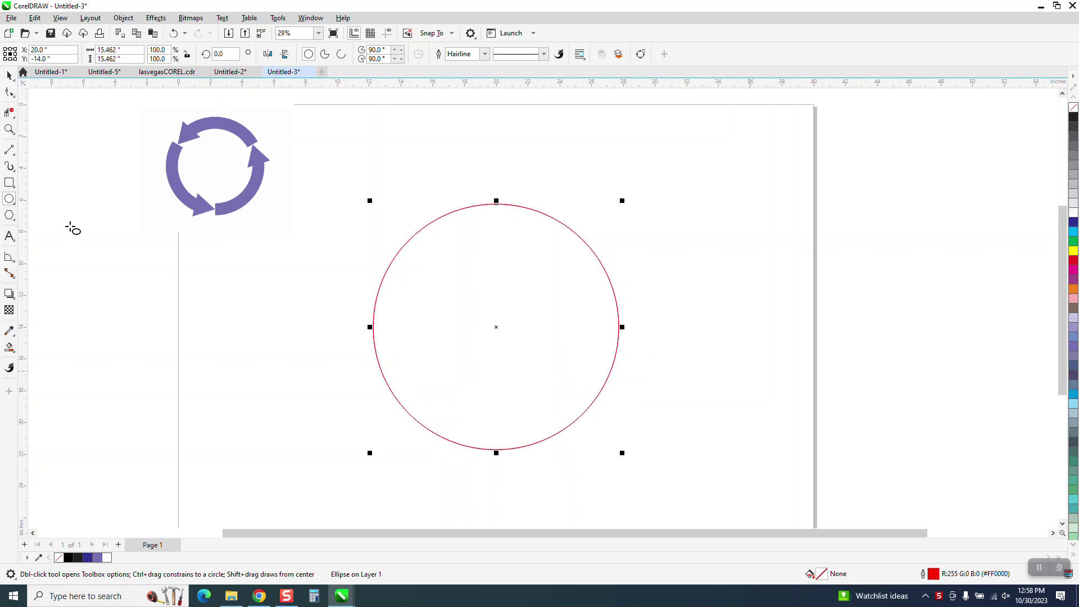
- Leave a concentric 77.1% copy of the circle (11.922") inside it
click(9, 74)
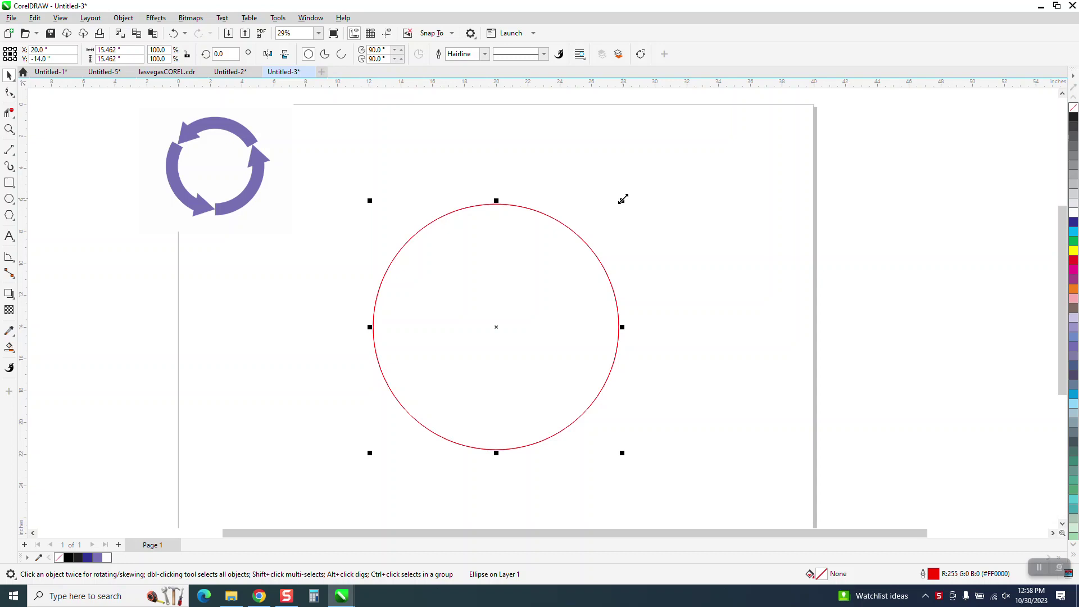
drag(622, 199, 594, 221)
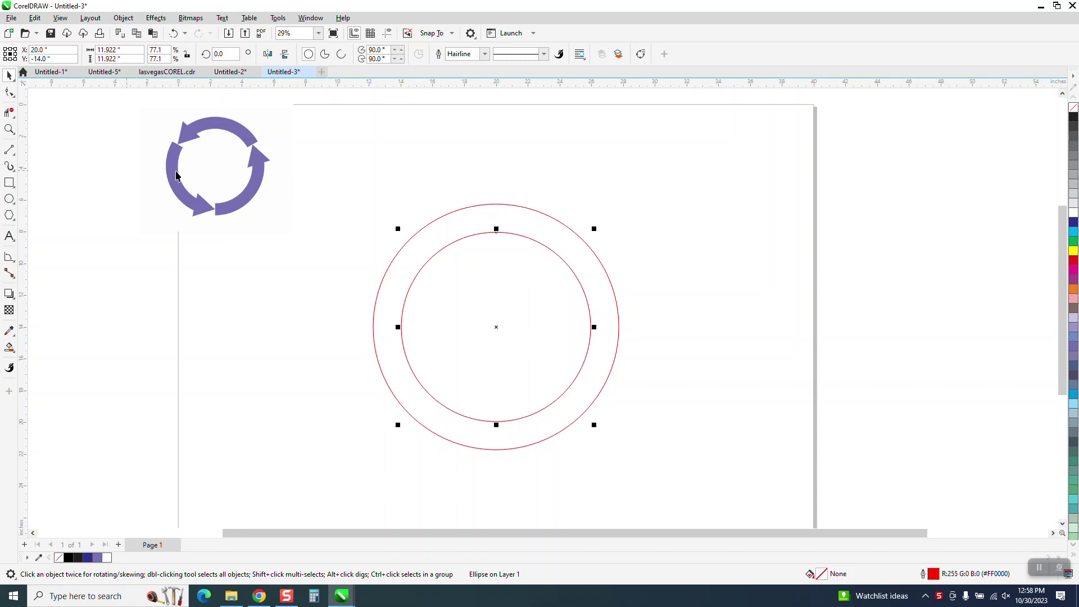
click(9, 128)
drag(171, 134, 209, 158)
scroll(325, 247, down, 5)
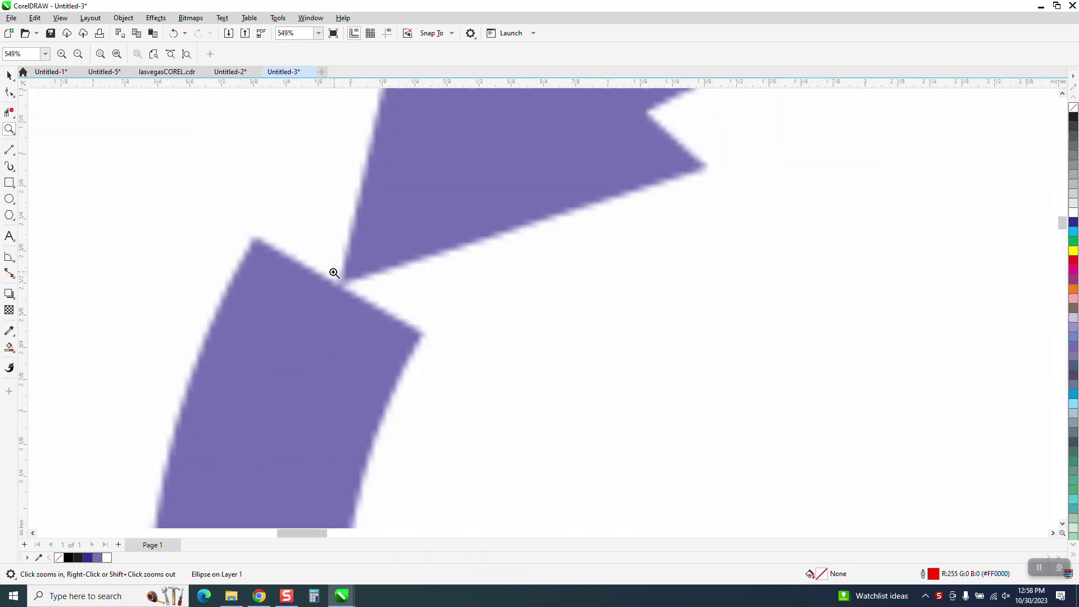
scroll(360, 197, down, 5)
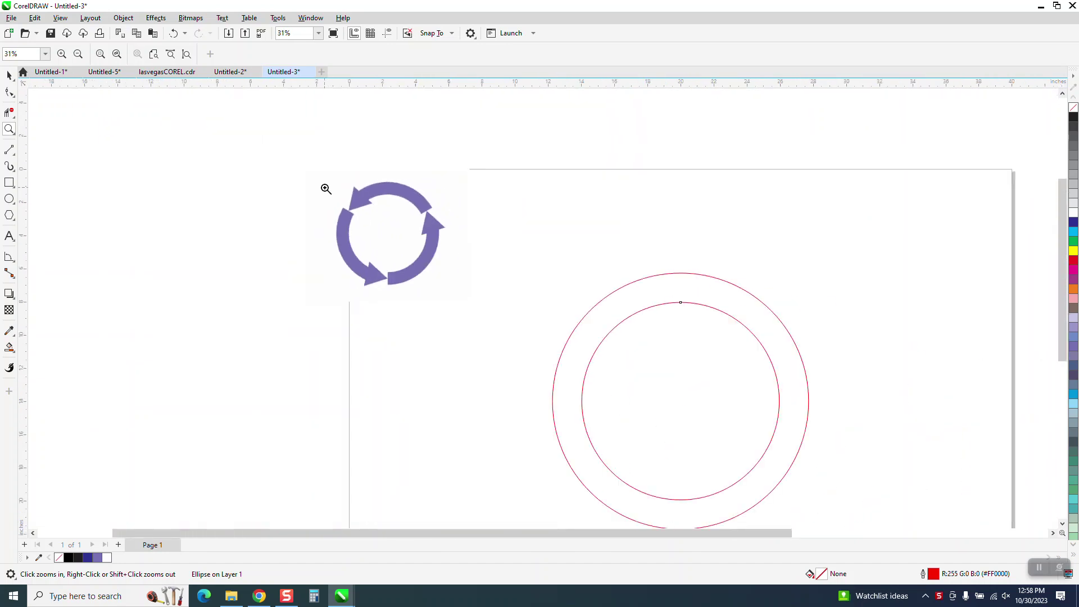
- Draw a vertical line through the circles and centre it on the page
click(10, 150)
scroll(484, 209, down, 2)
drag(482, 163, 482, 416)
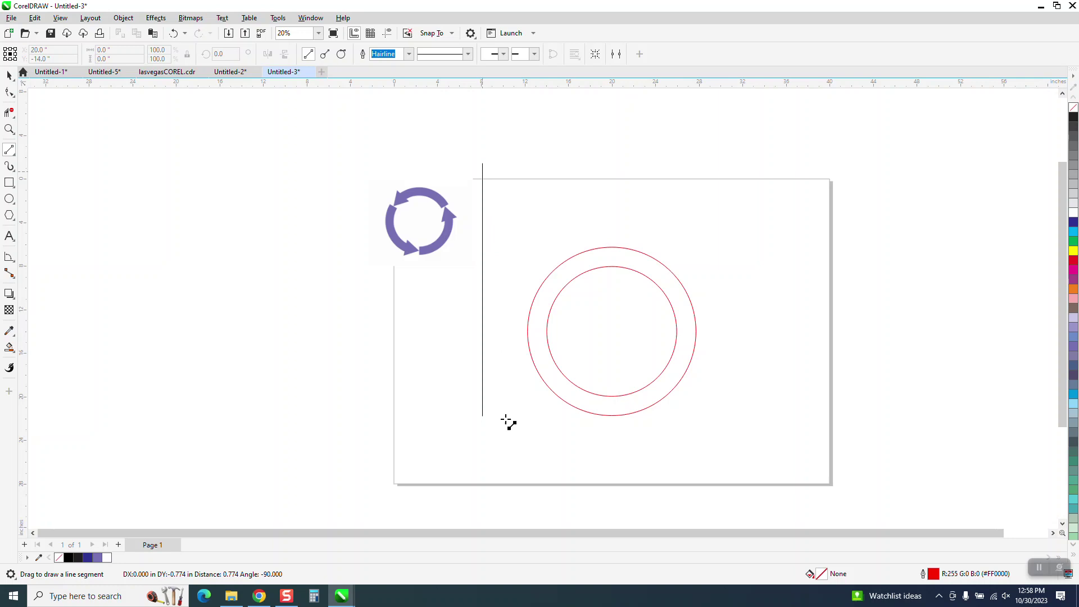
key(p)
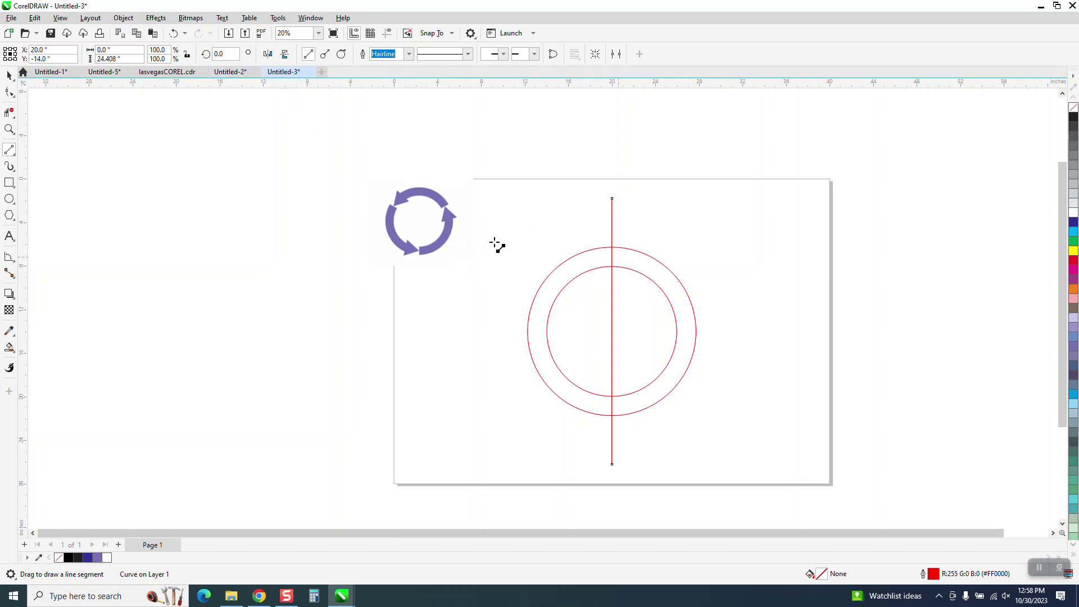
- Rotate the line to 60° and add a mirrored copy at 120°
click(9, 75)
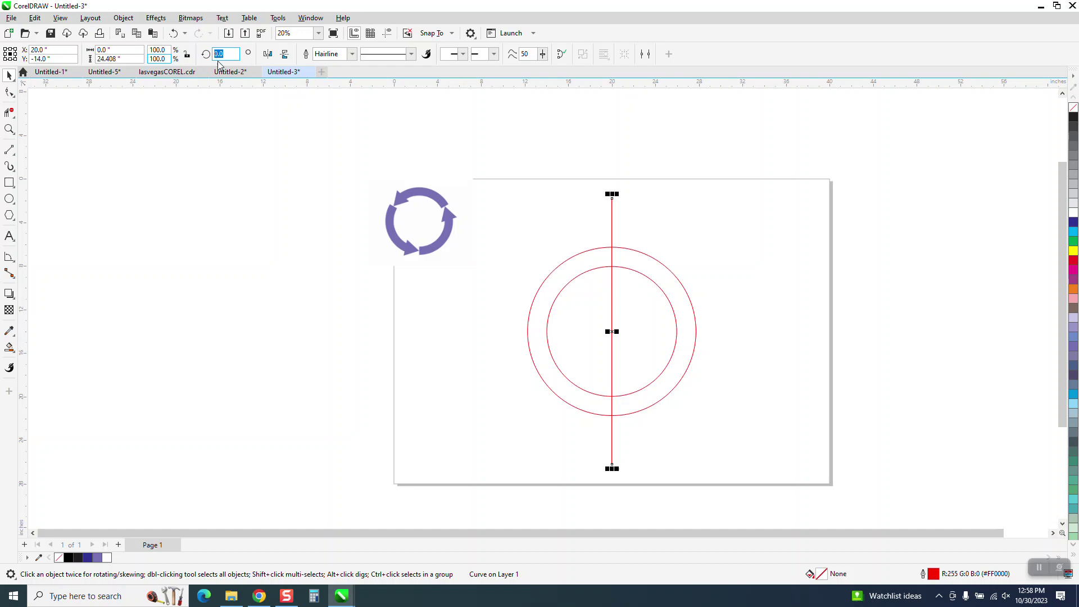
text(60)
key(Return)
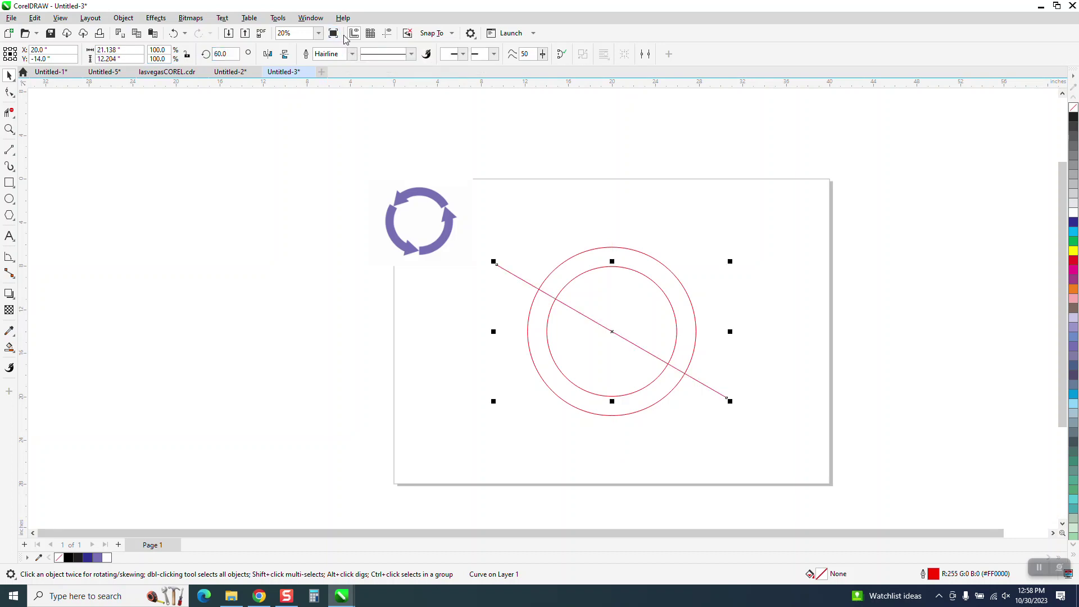
click(269, 56)
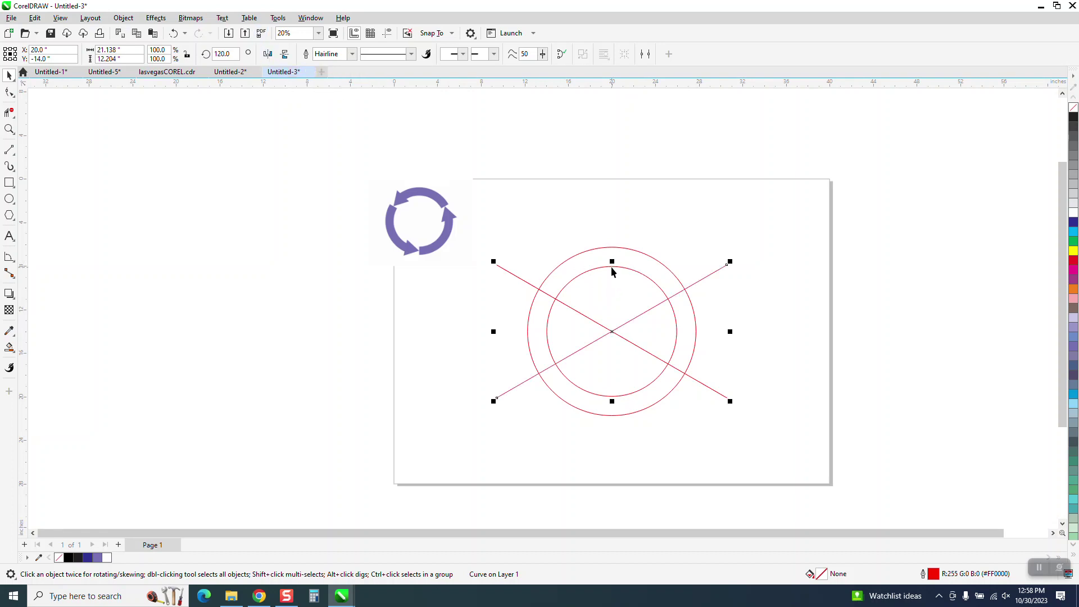
click(9, 349)
- Smart Fill the top band between the circles black and nudge the circles and lines aside
click(642, 264)
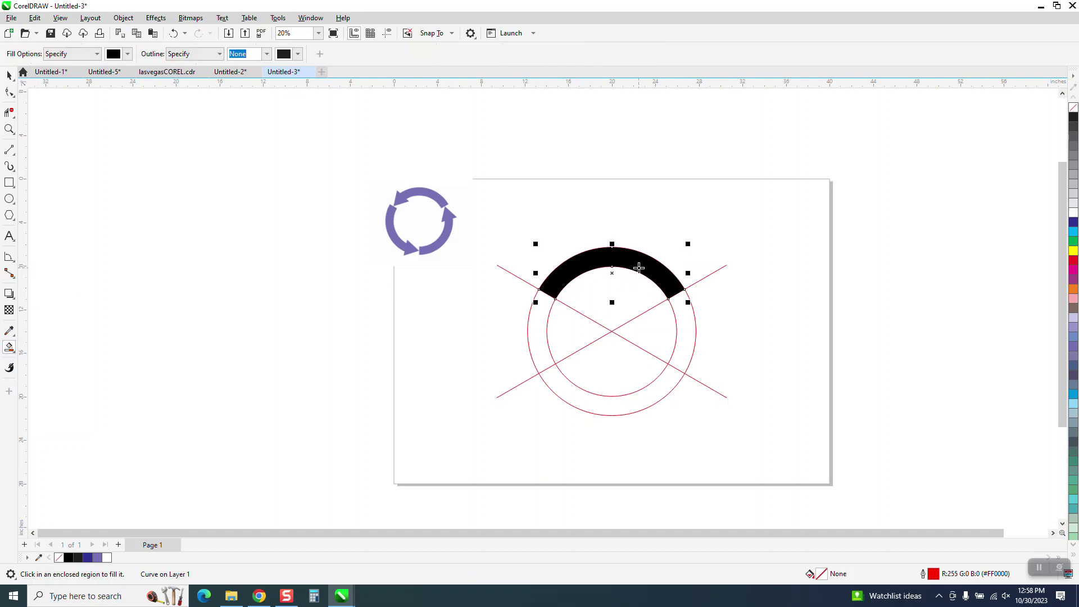
drag(642, 262, 640, 47)
scroll(592, 372, down, 2)
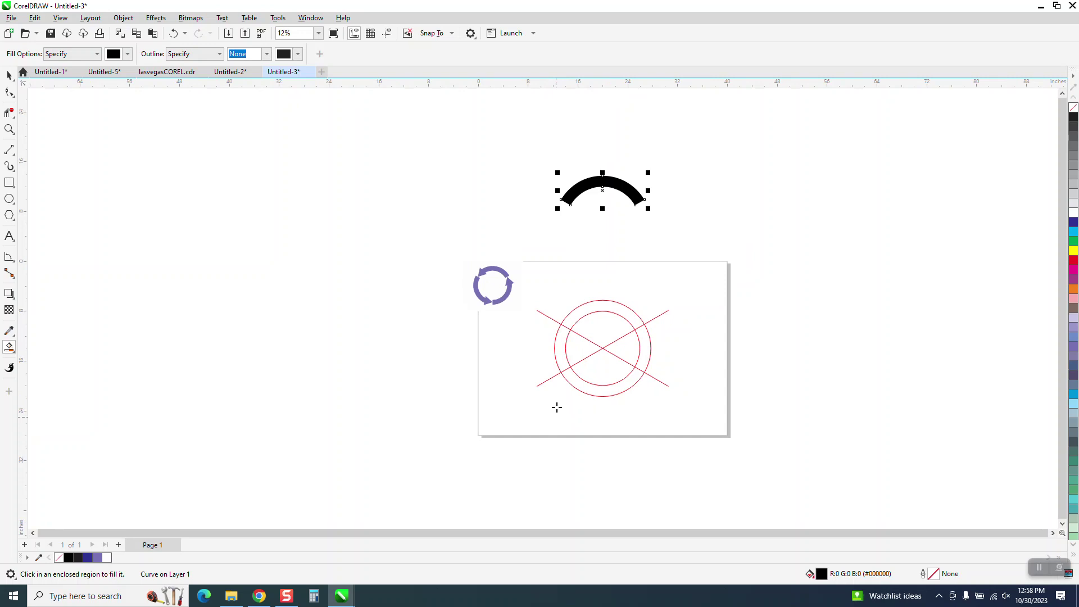
click(9, 74)
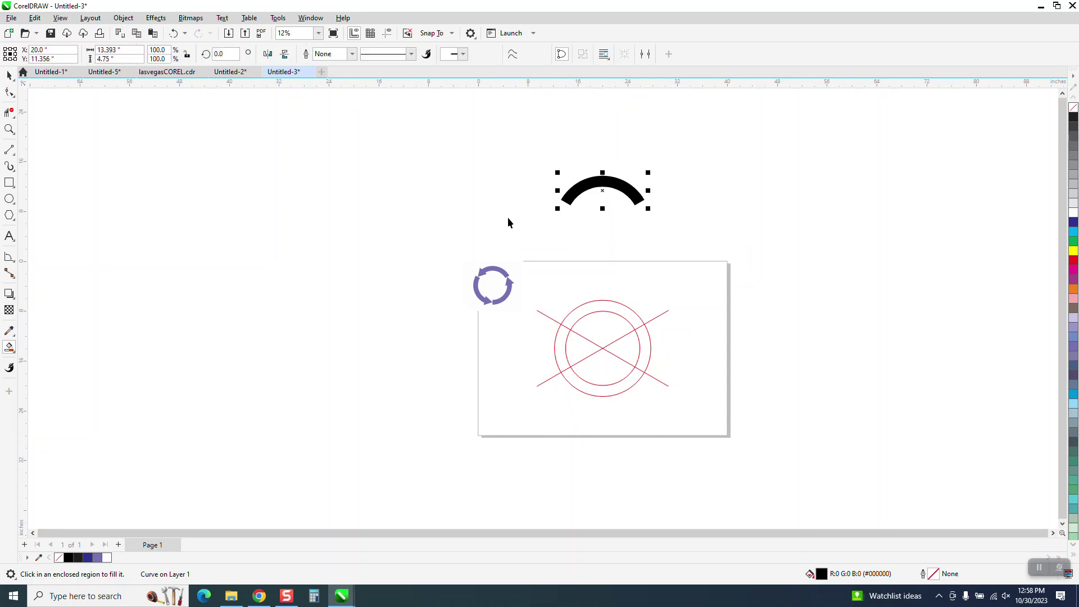
drag(524, 243, 719, 430)
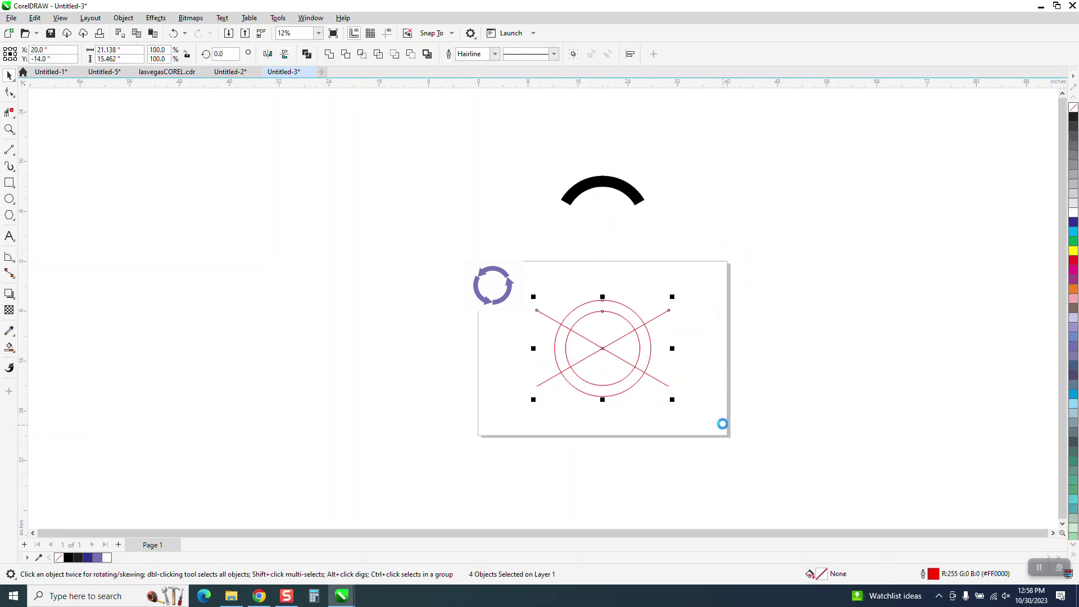
key(Right)
key(Right)
- Centre the arc shape on the page's alignment guides and remove its fill
click(598, 189)
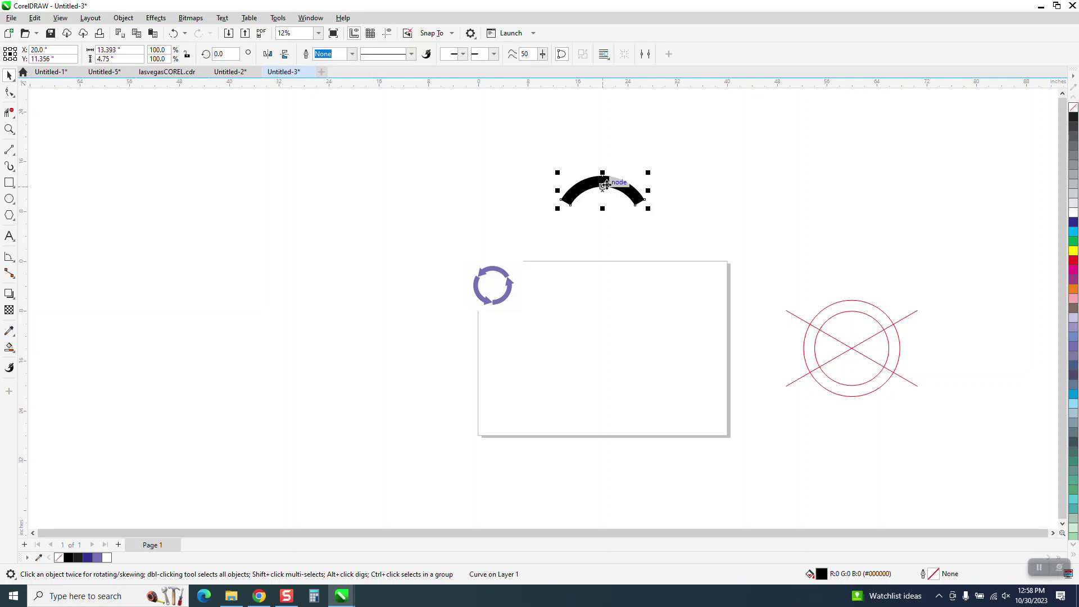
key(Down)
key(Down)
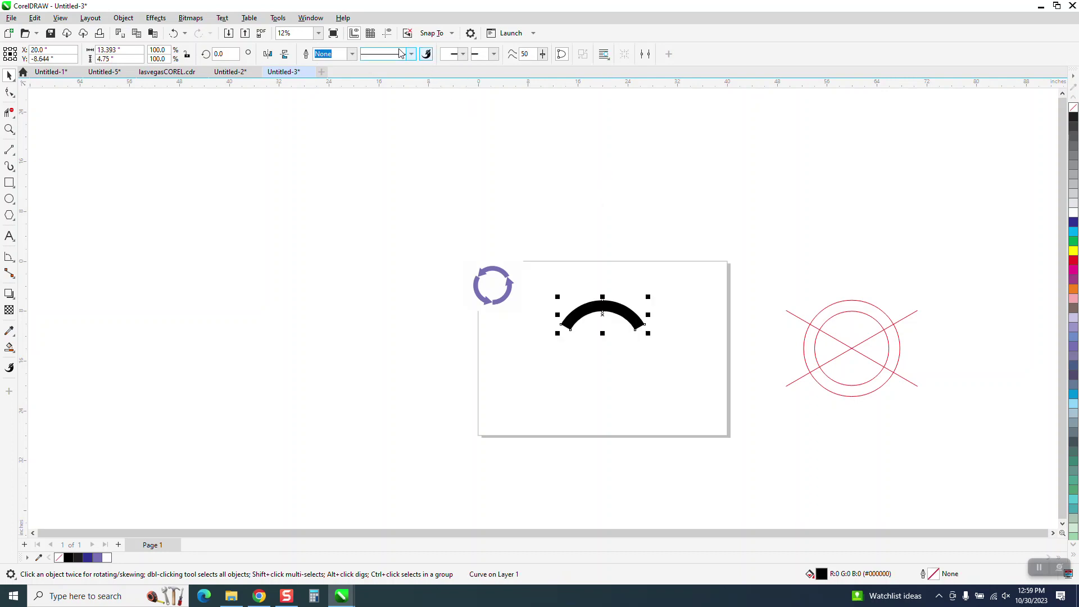
click(387, 36)
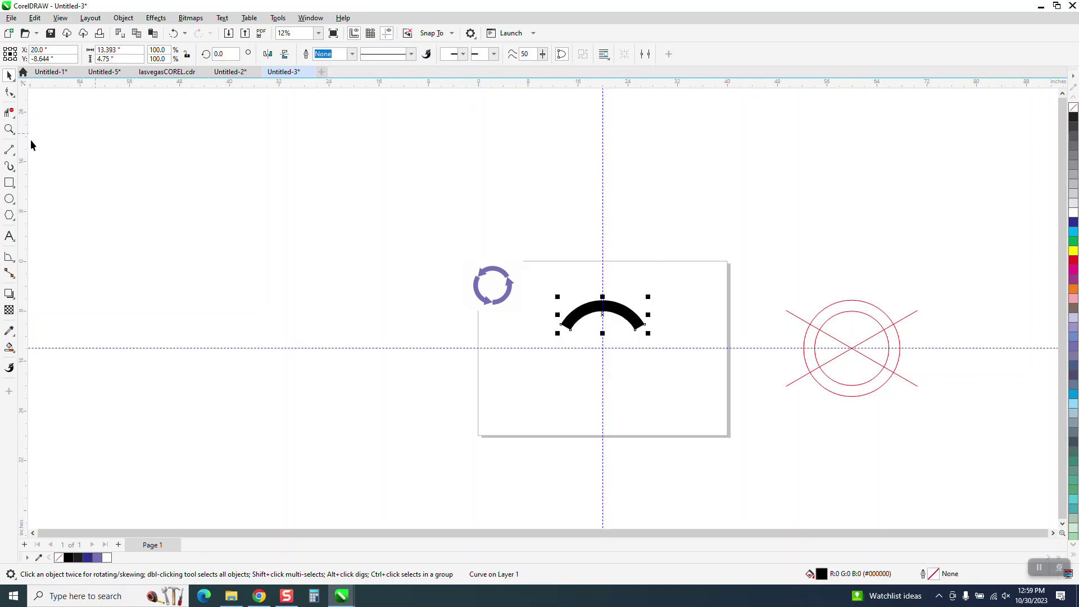
click(9, 130)
drag(500, 247, 766, 412)
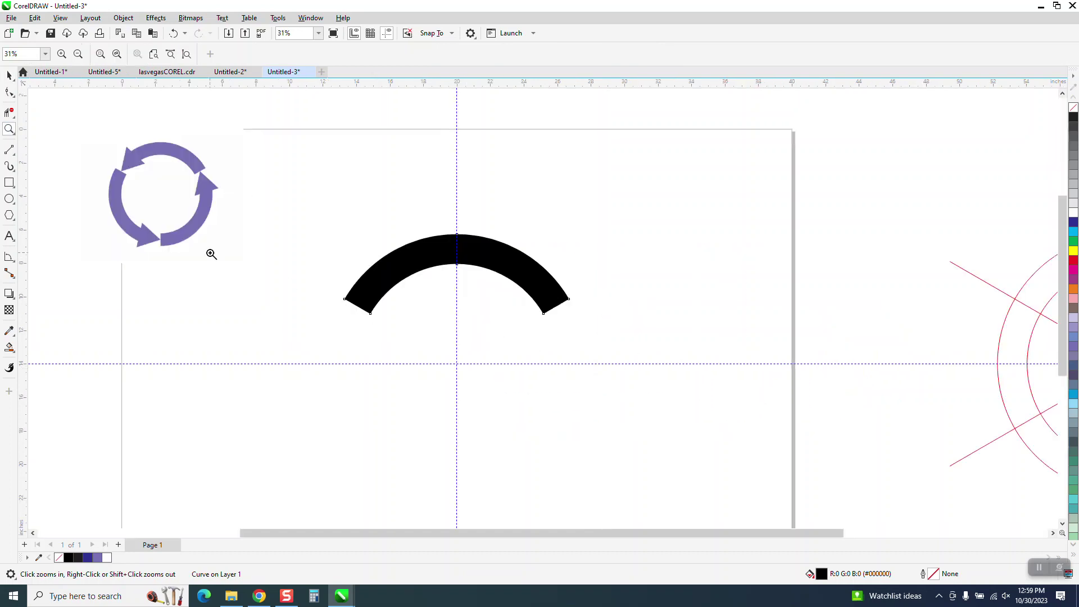
click(9, 75)
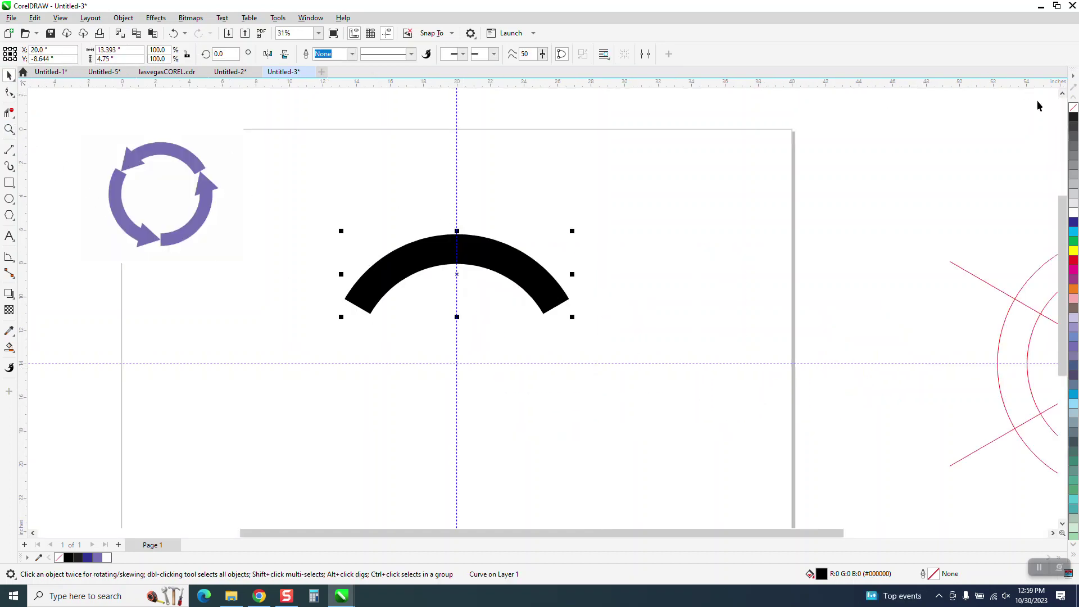
click(1073, 107)
- Give the arc a black outline and draw a red triangle above it
right_click(1073, 116)
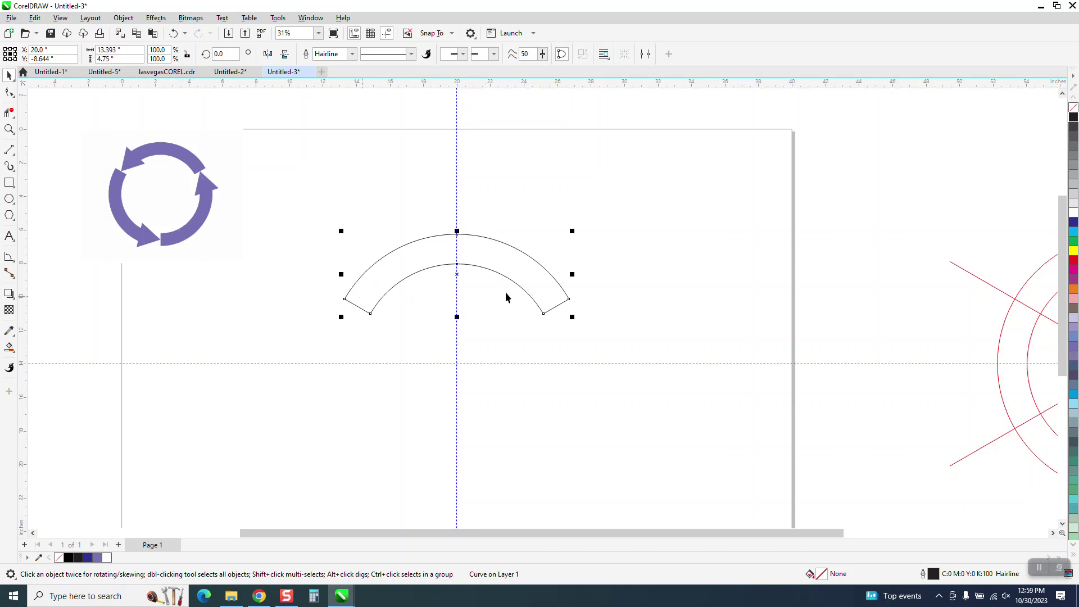
click(15, 223)
click(44, 218)
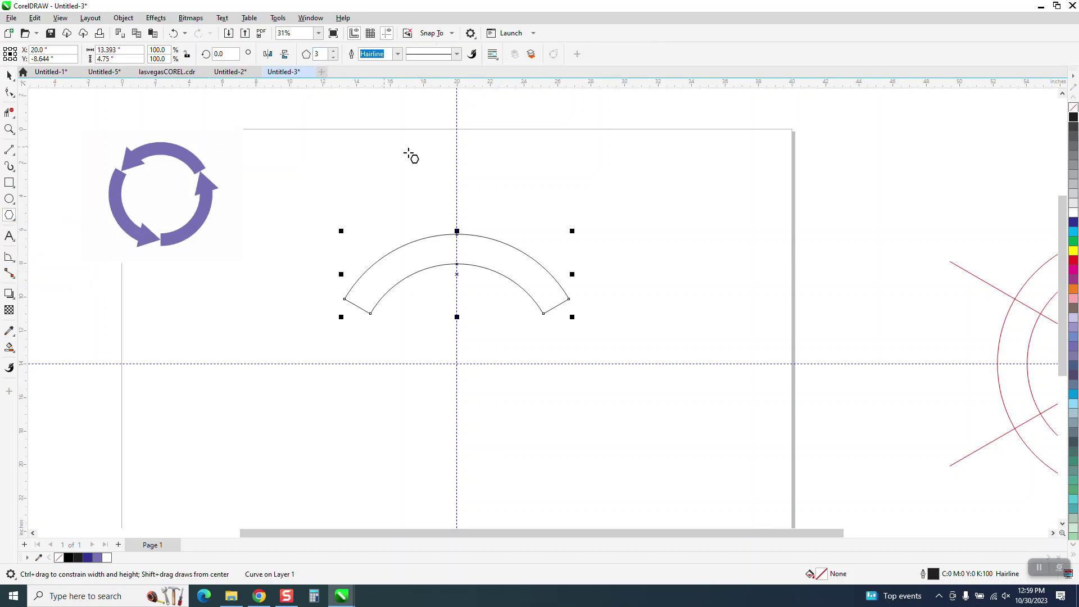
drag(414, 148, 355, 220)
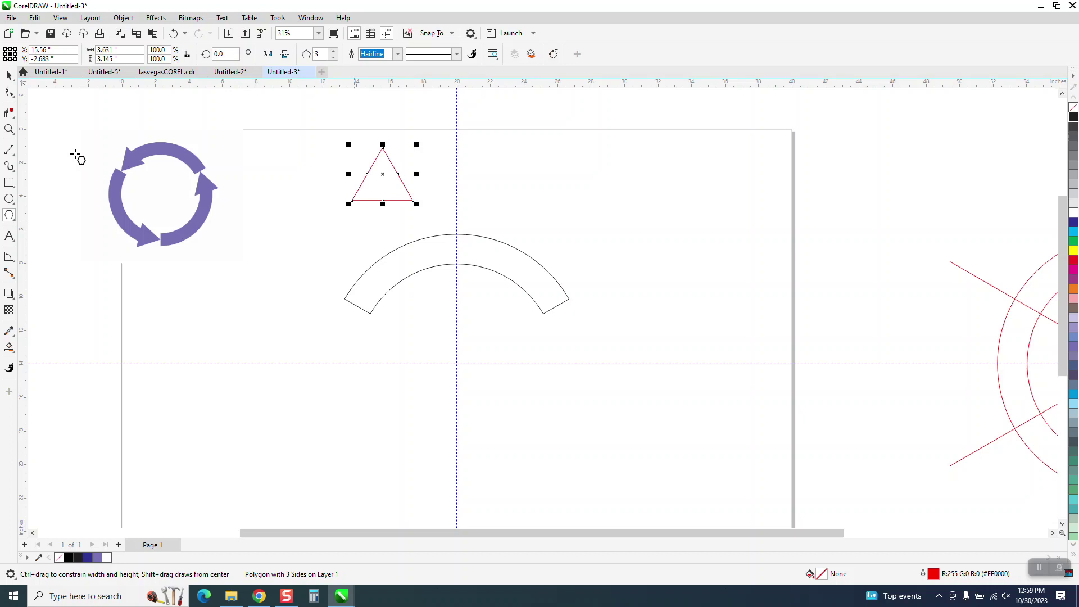
- Place the 3.631" by 3.145" triangle at the arc's left end, just below its end edge
click(9, 75)
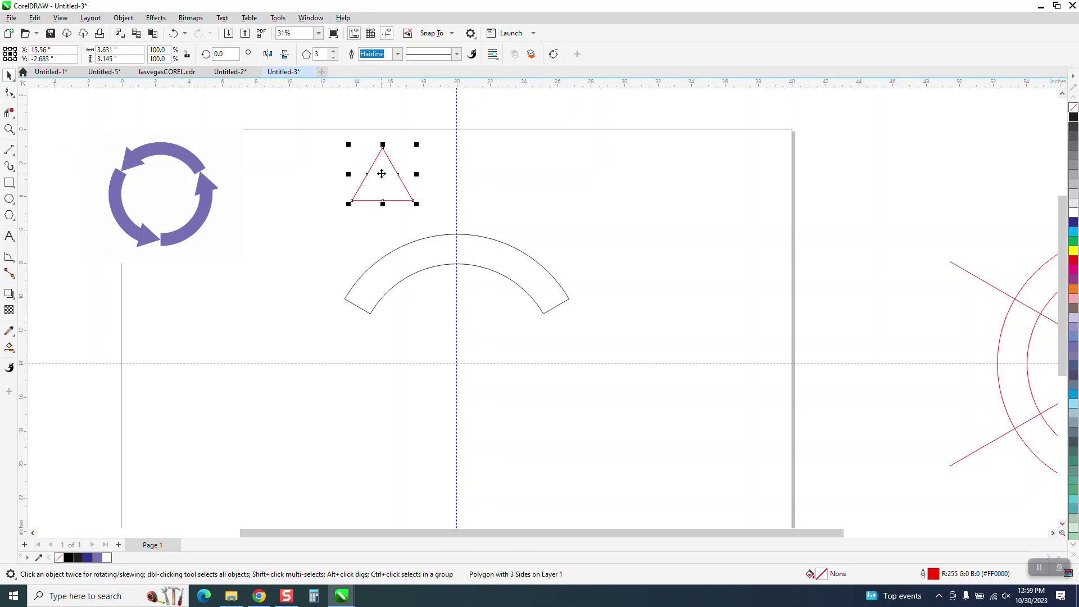
drag(381, 173, 355, 300)
click(9, 129)
right_click(8, 132)
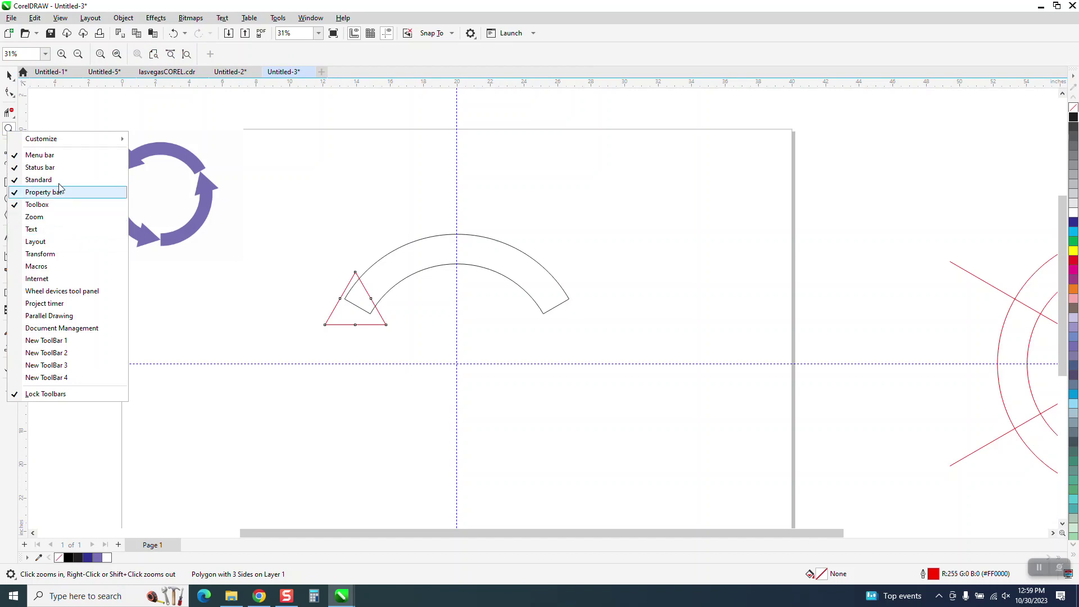
click(12, 77)
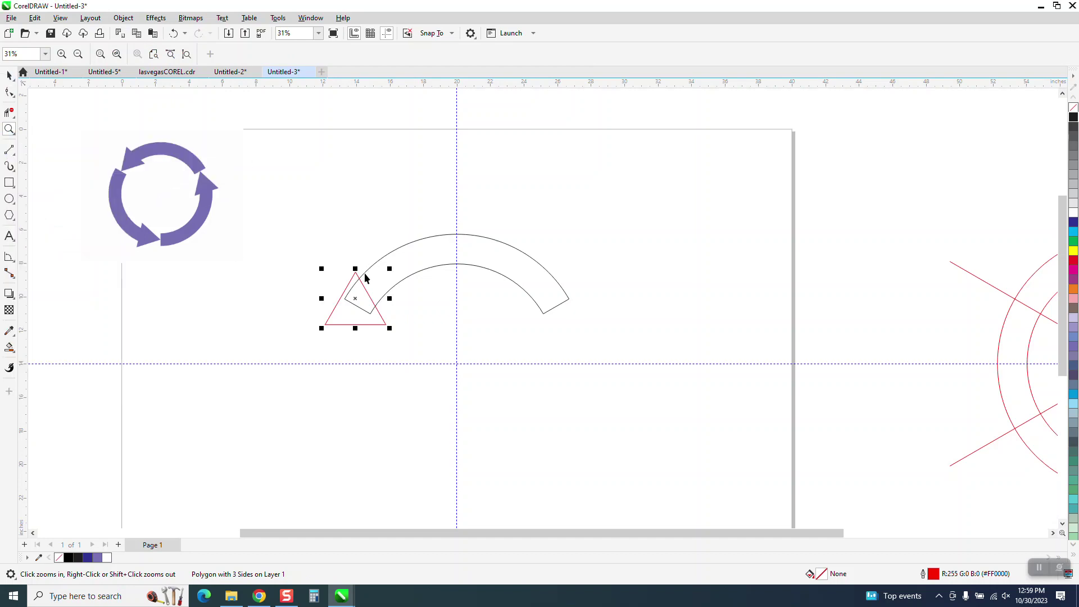
key(space)
click(9, 129)
drag(480, 362, 480, 362)
key(space)
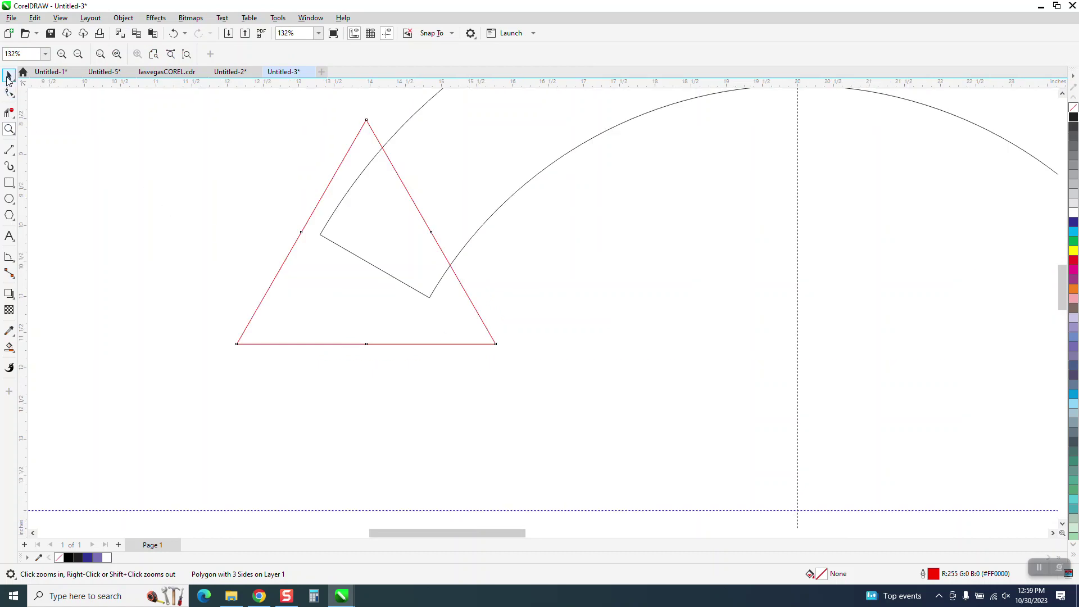
key(space)
drag(369, 232, 369, 384)
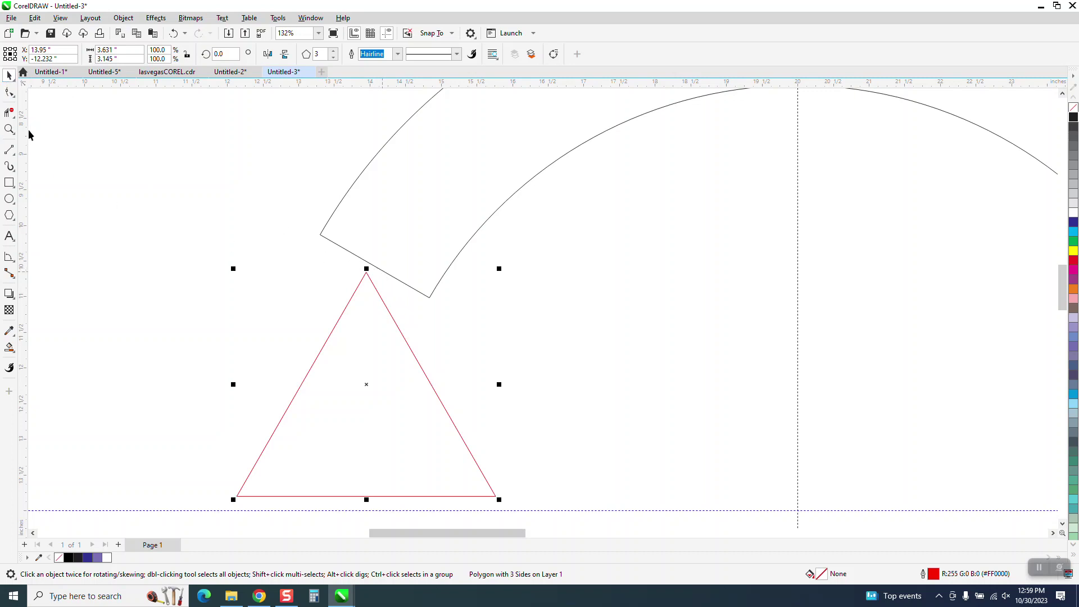
- Add a node midway along the arc's squared-off left end edge
click(9, 93)
click(386, 272)
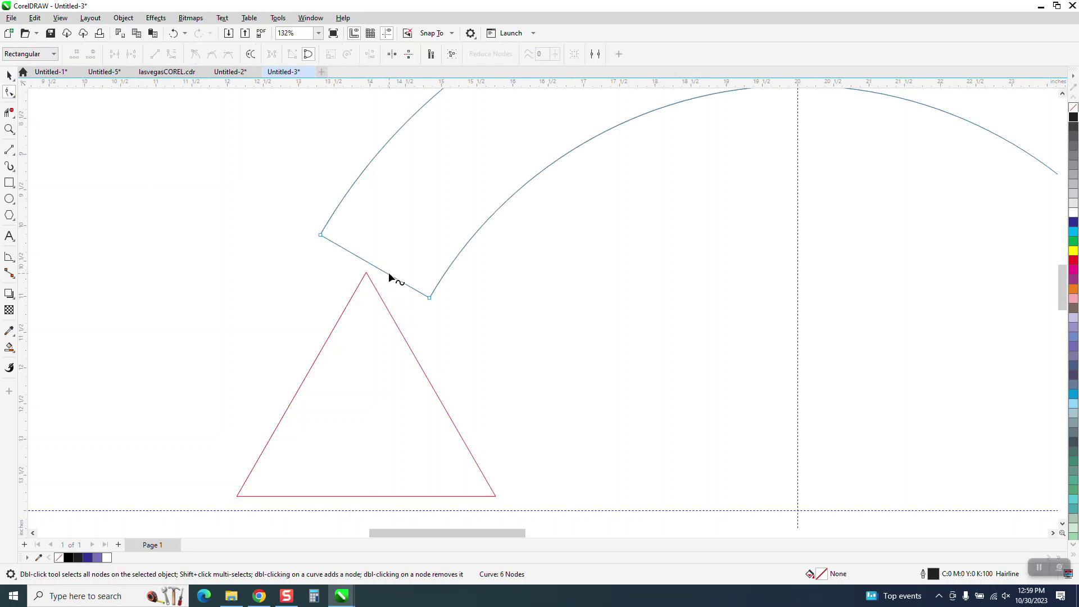
drag(422, 318, 439, 329)
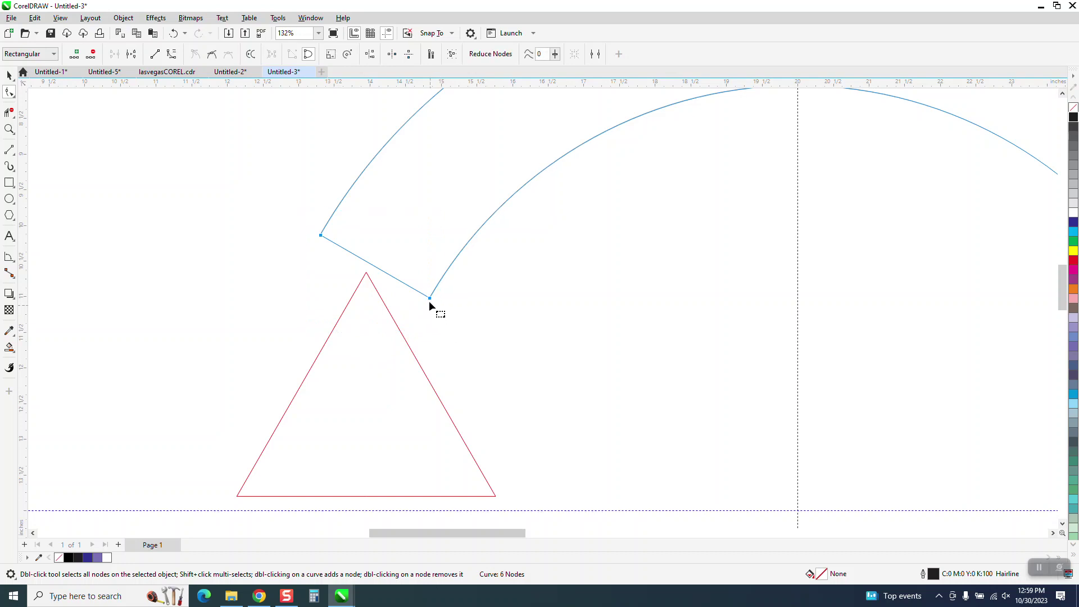
right_click(429, 299)
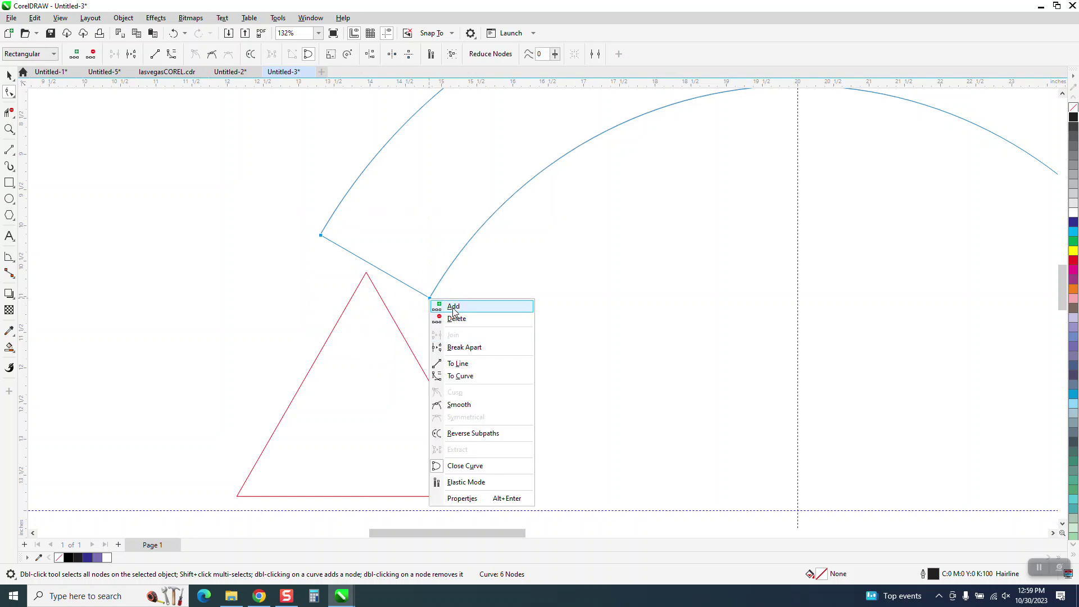
click(455, 306)
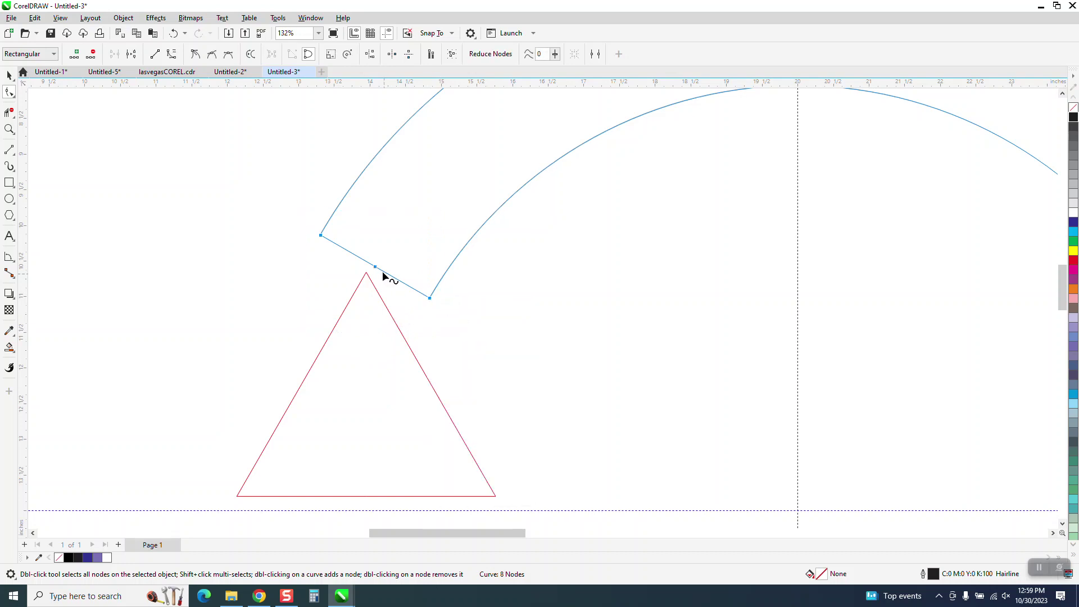
- Raise the triangle to X 14.07", Y -12.149" so its apex meets the end edge
click(9, 75)
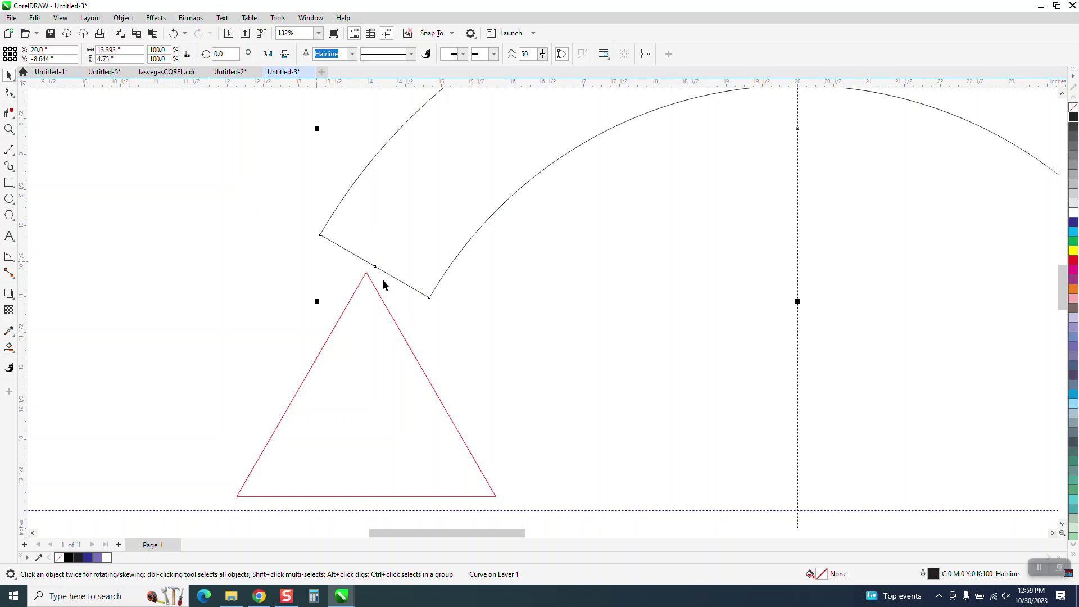
click(366, 277)
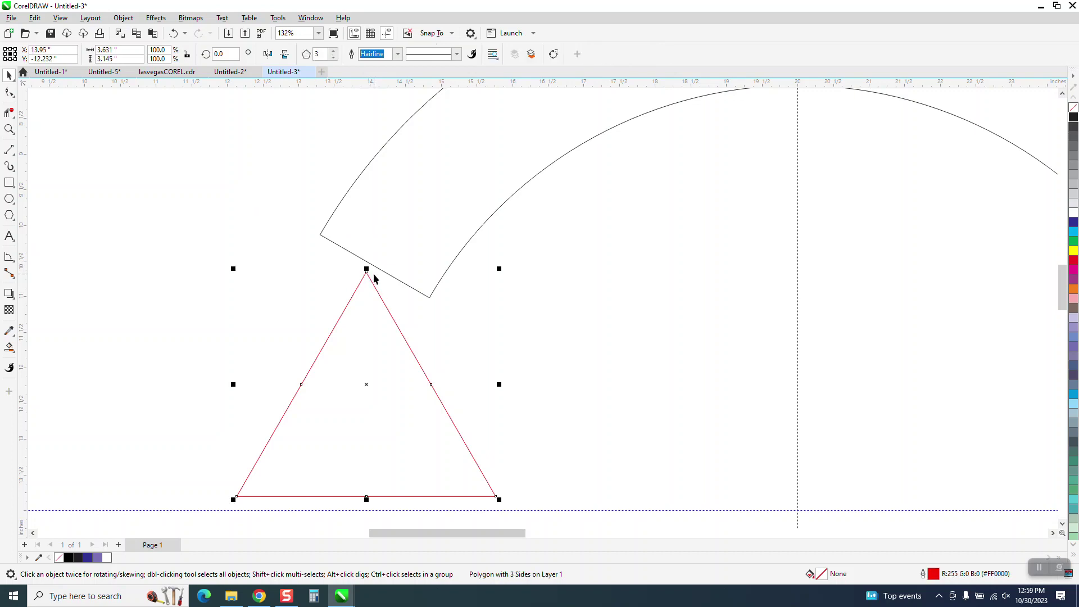
click(367, 271)
click(367, 273)
drag(366, 272, 396, 305)
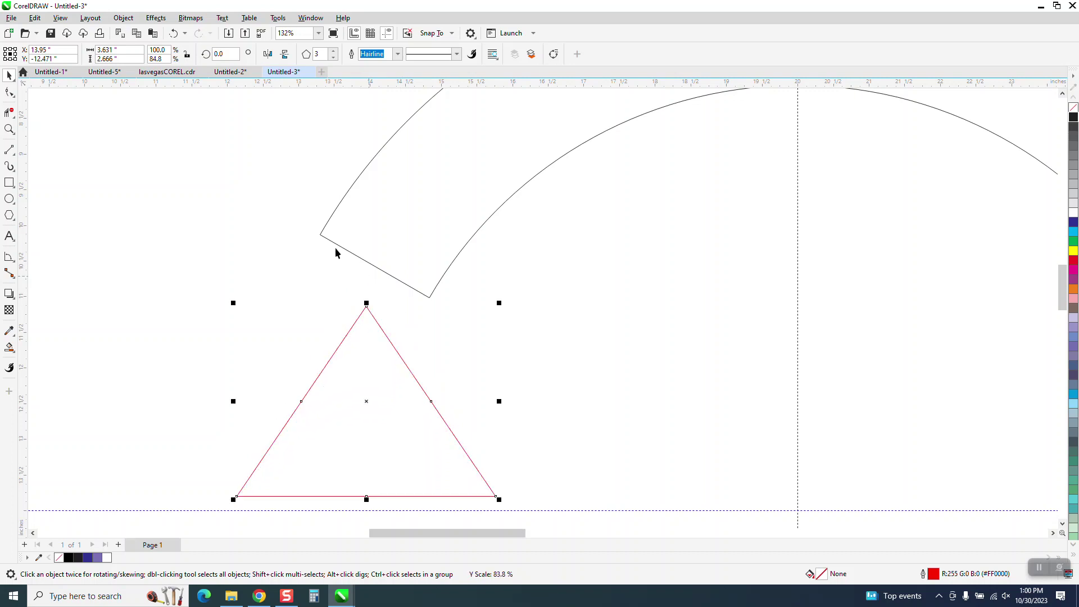
click(177, 31)
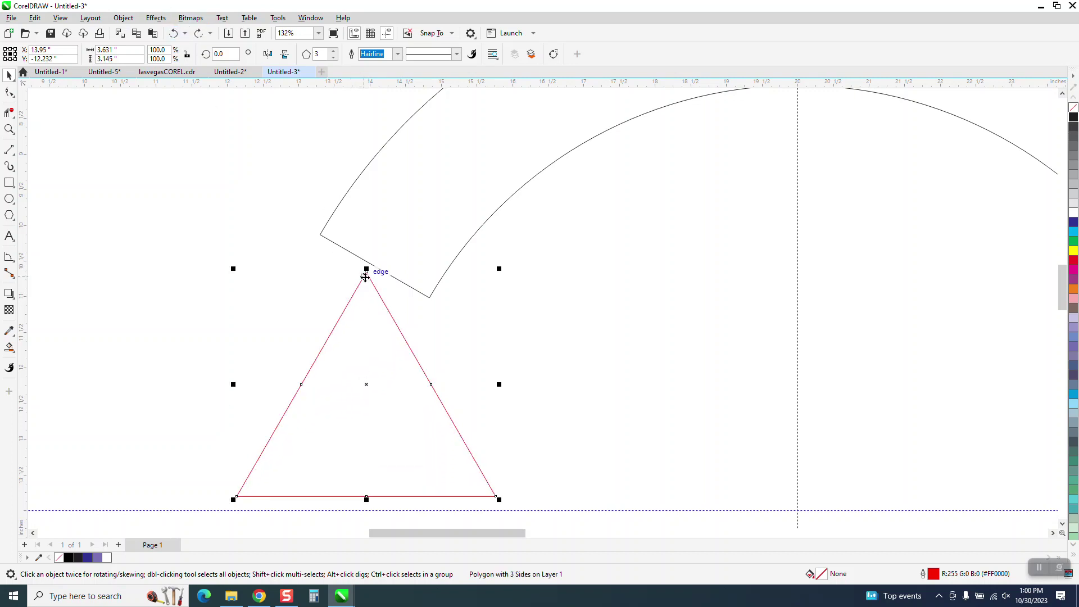
click(368, 273)
drag(367, 271, 375, 266)
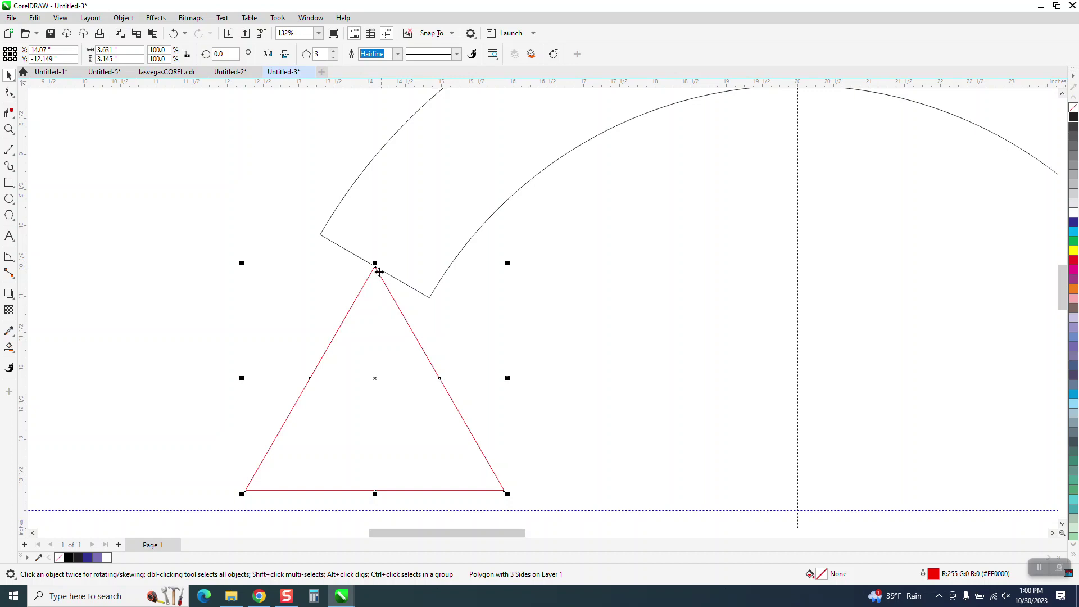
click(374, 380)
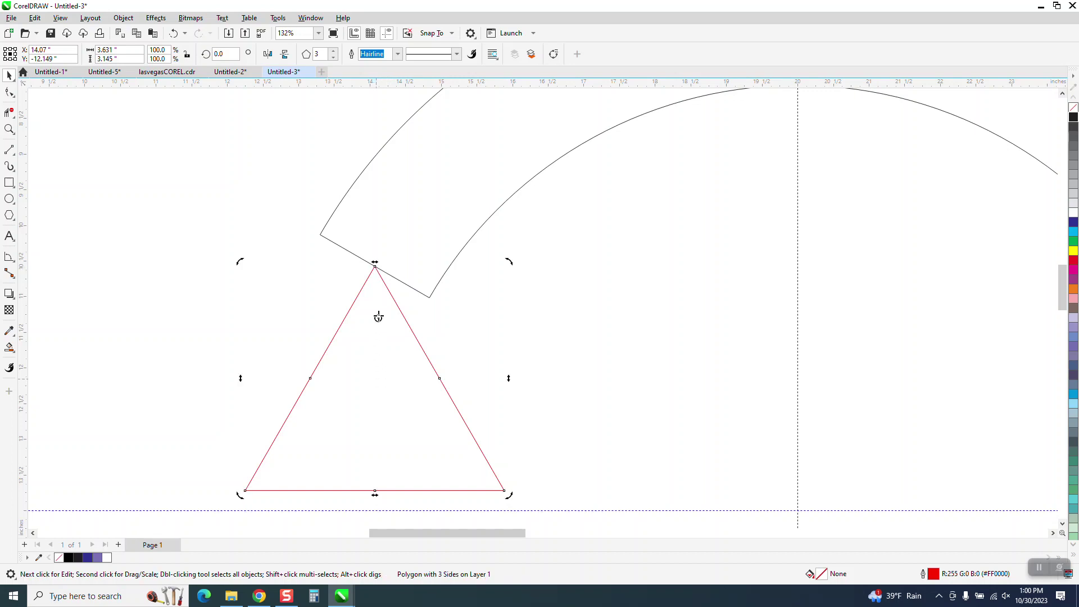
- Rotate the triangle about its corner to 138.295° so it straddles the arc's left end
drag(378, 318, 375, 266)
drag(509, 497, 403, 115)
scroll(275, 406, down, 2)
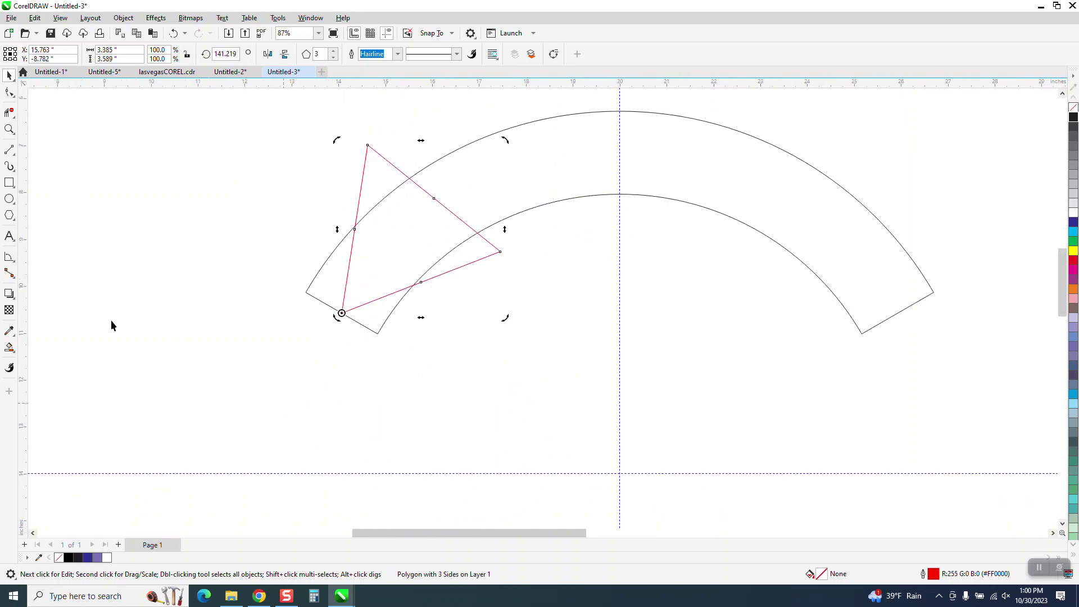
scroll(264, 157, up, 2)
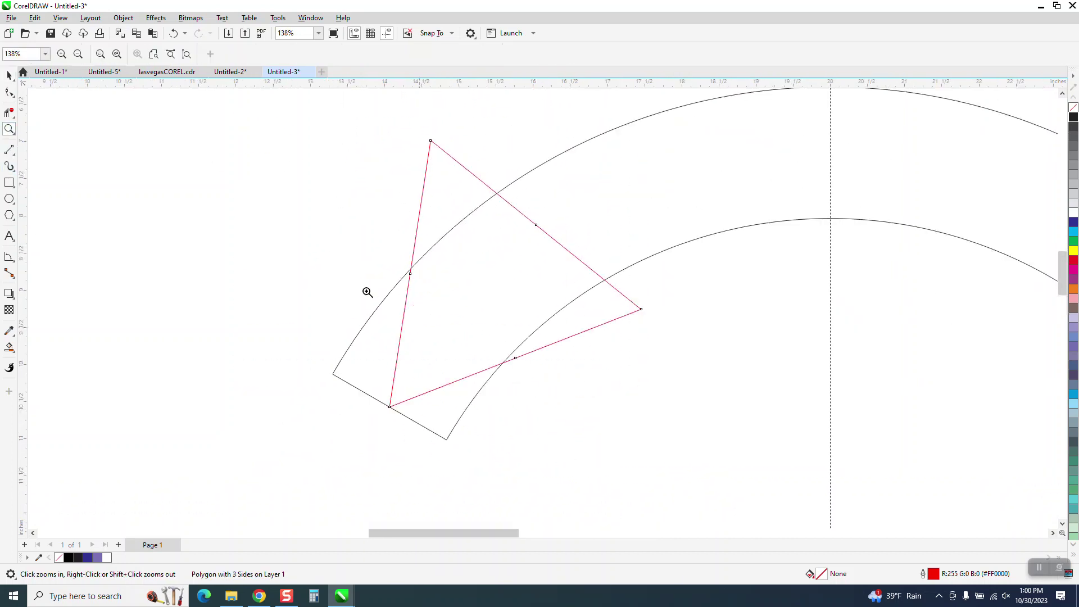
click(9, 75)
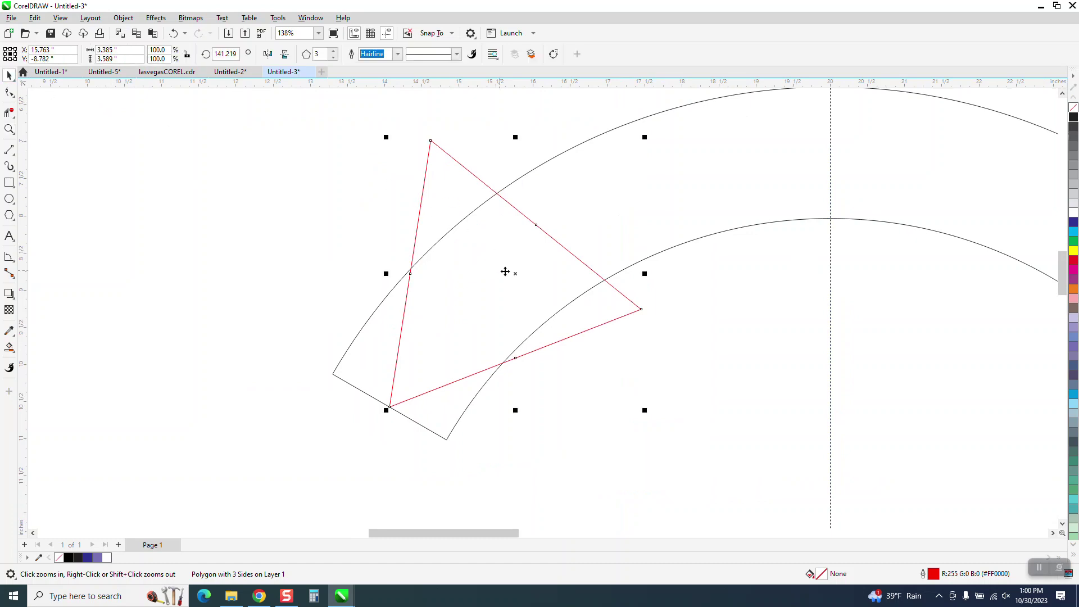
click(513, 202)
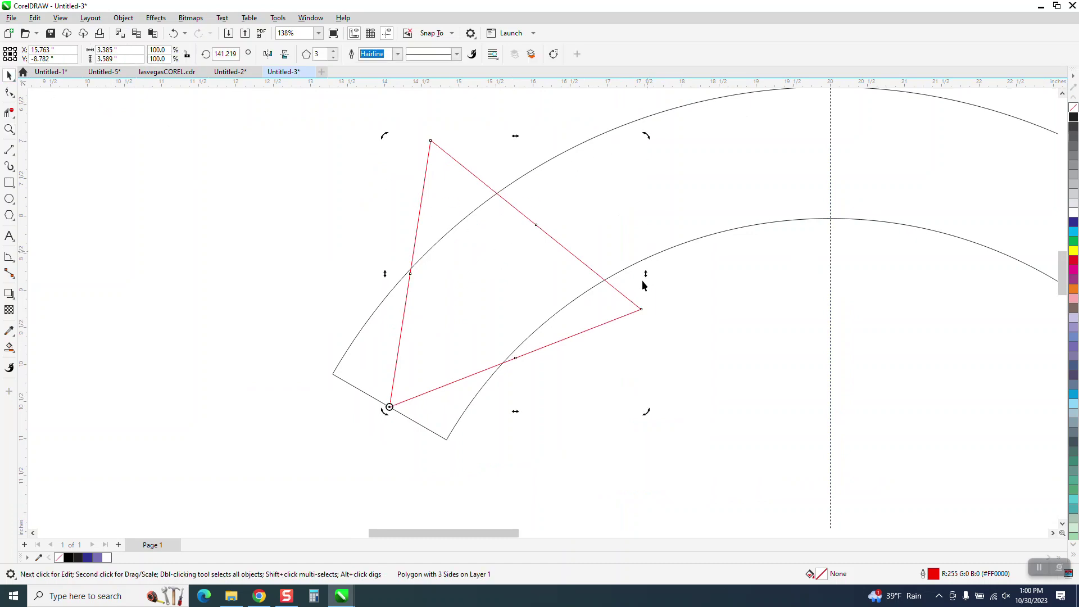
drag(650, 411, 649, 430)
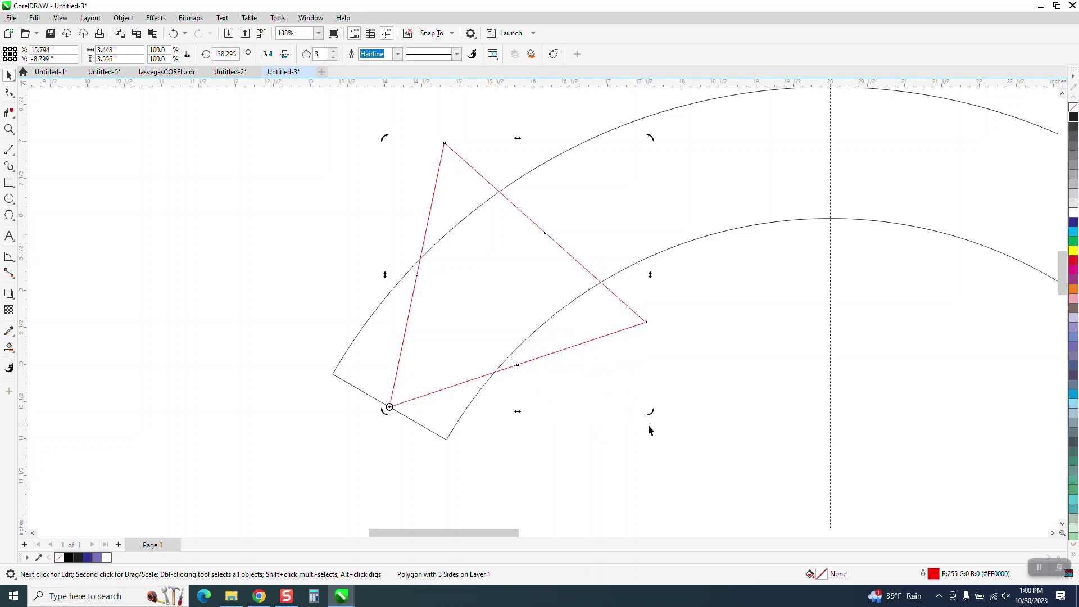
scroll(258, 286, down, 3)
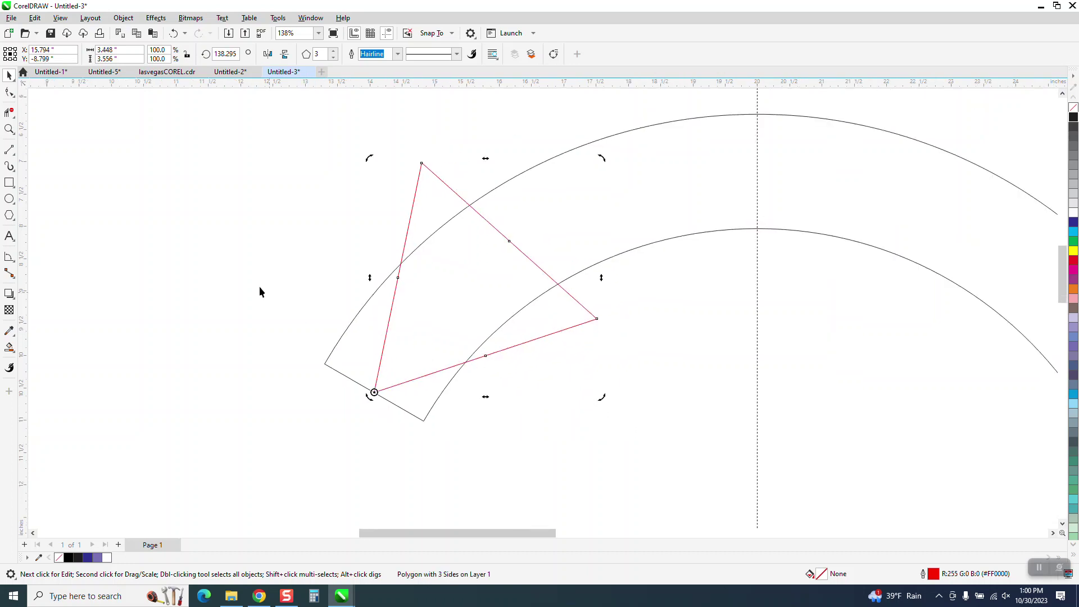
click(9, 111)
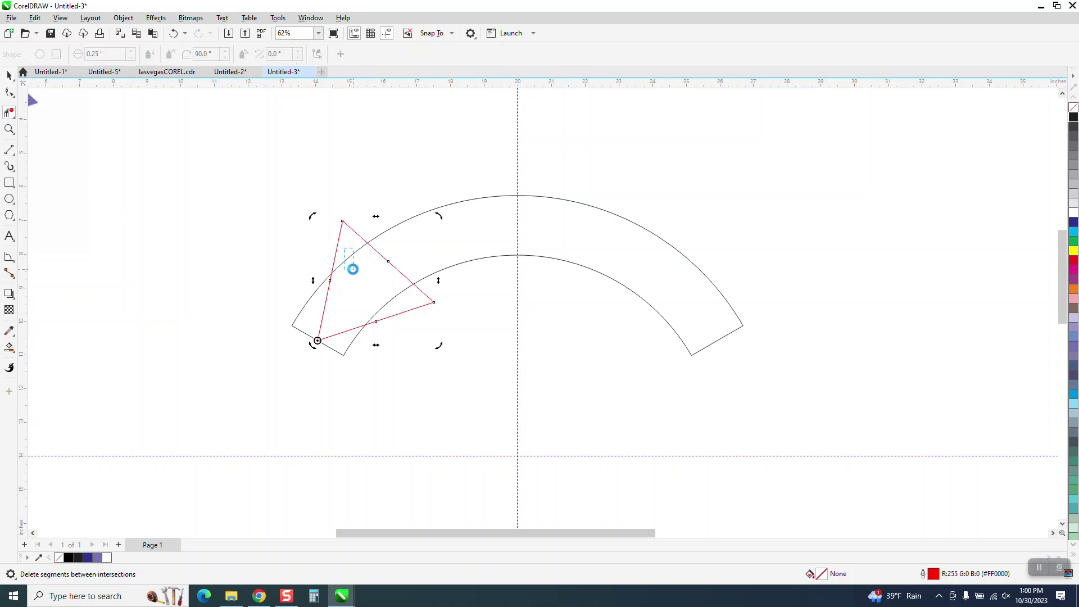
- Trim the overlapping triangle edge and inner arc piece, then fill the arrow shape black
click(377, 252)
click(397, 294)
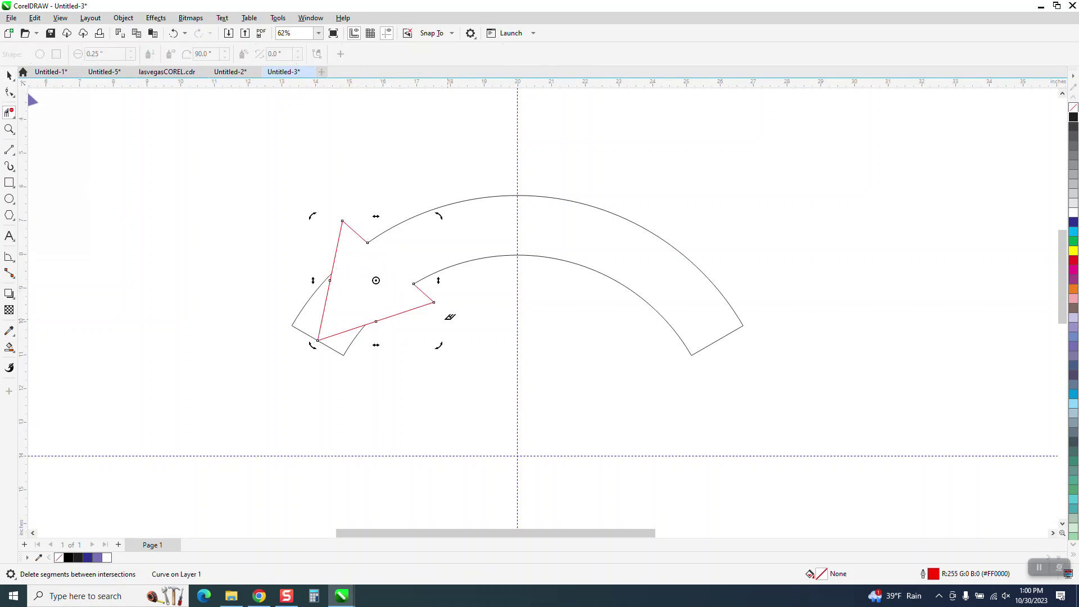
click(9, 347)
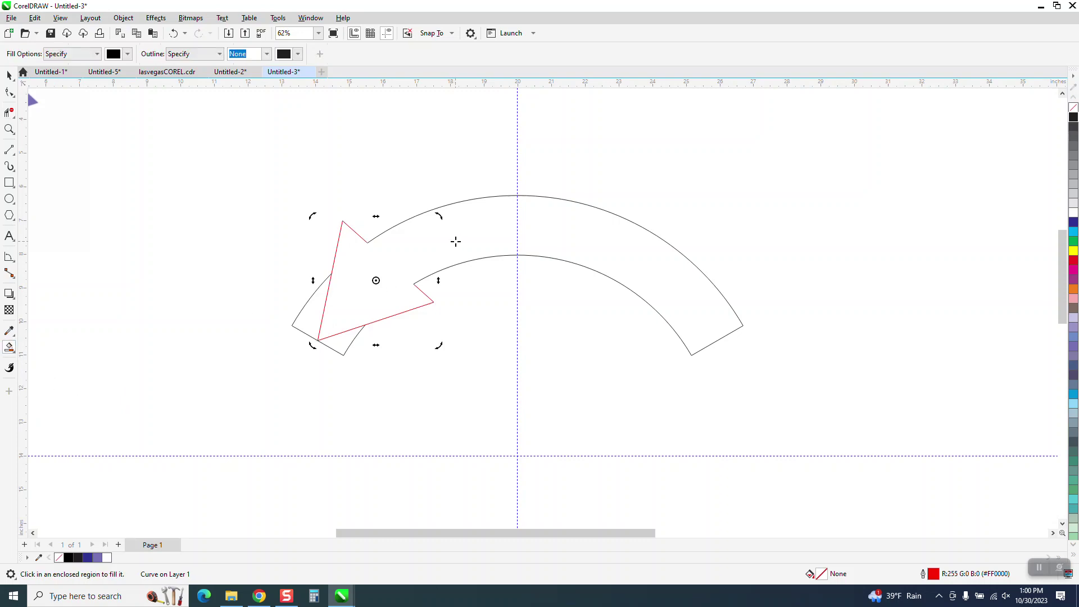
click(455, 240)
- Move the black arrow aside, delete the leftover outlines, and return the arrow to place
scroll(293, 240, down, 2)
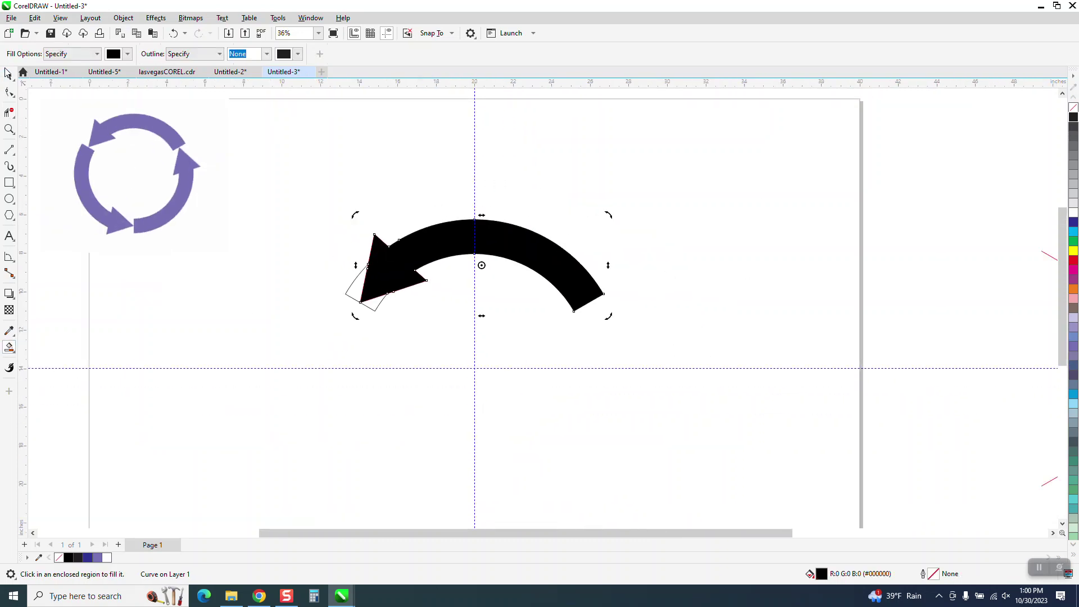
click(8, 74)
key(shift+Up)
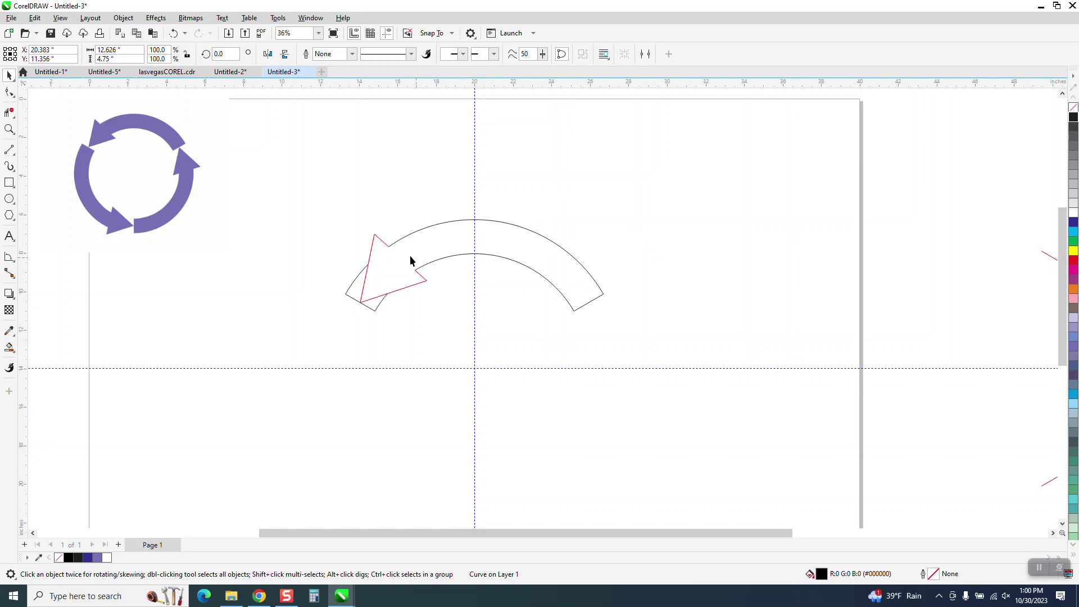
drag(717, 363, 719, 363)
key(Delete)
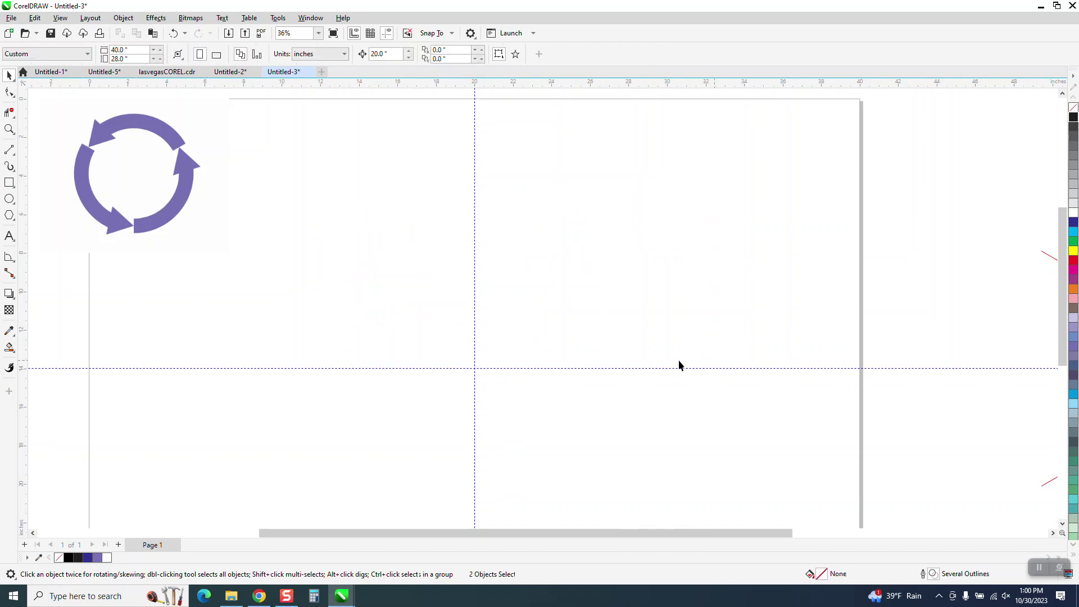
scroll(585, 343, down, 3)
click(555, 175)
key(shift+Down)
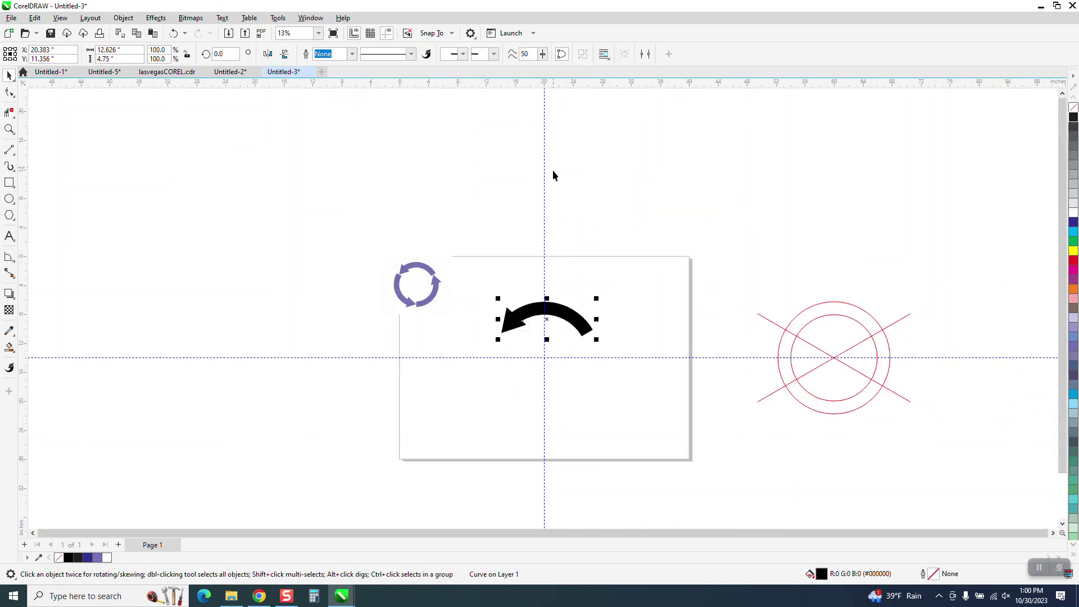
- Set the black arrow's rotation centre at the guideline intersection
click(9, 129)
drag(432, 265, 742, 408)
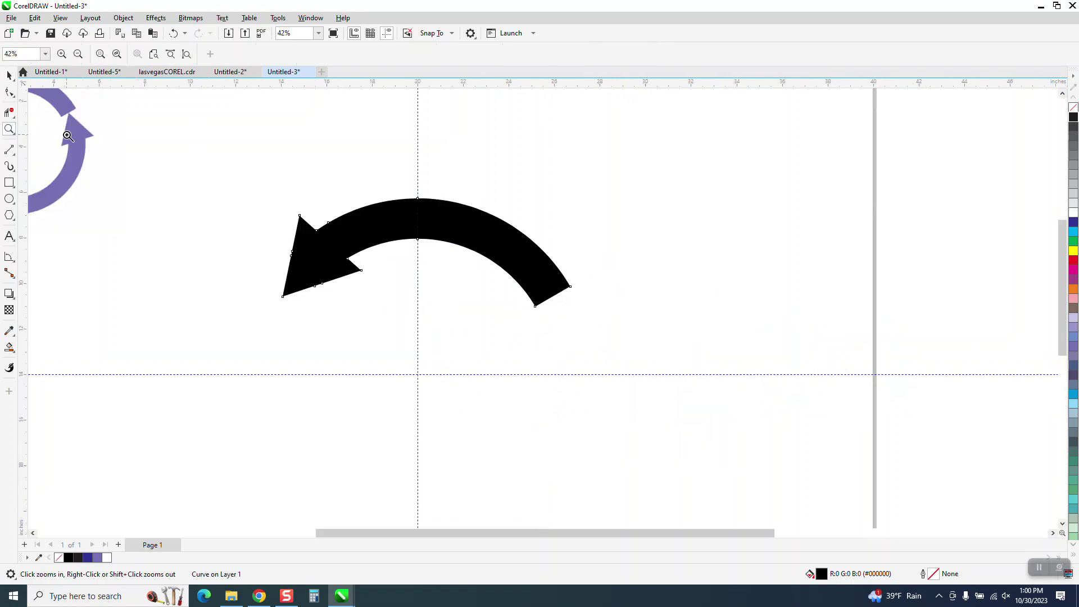
click(9, 75)
click(435, 226)
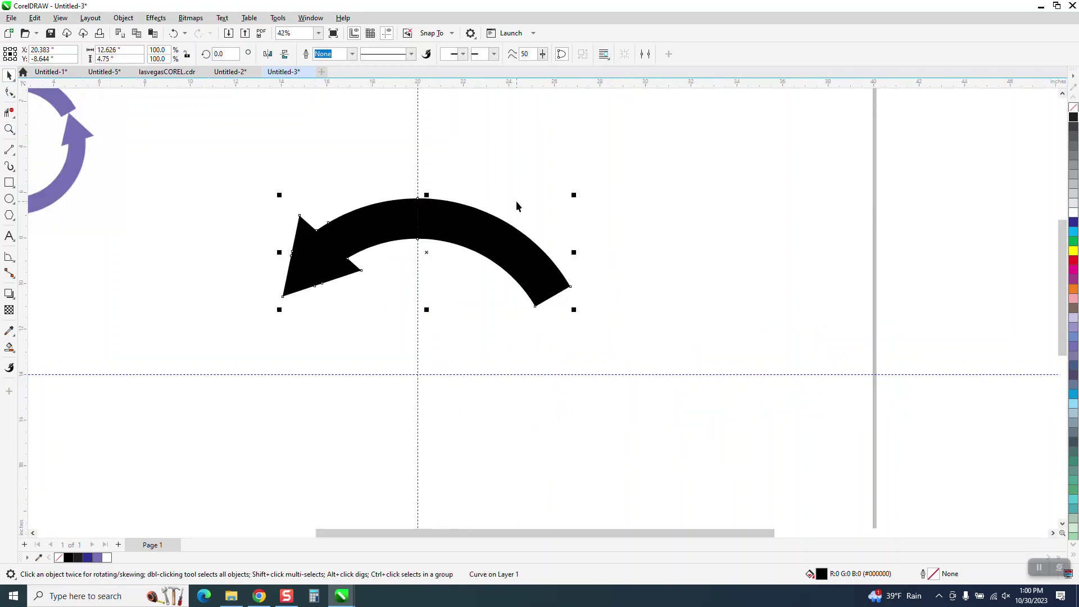
click(465, 224)
drag(427, 252, 419, 373)
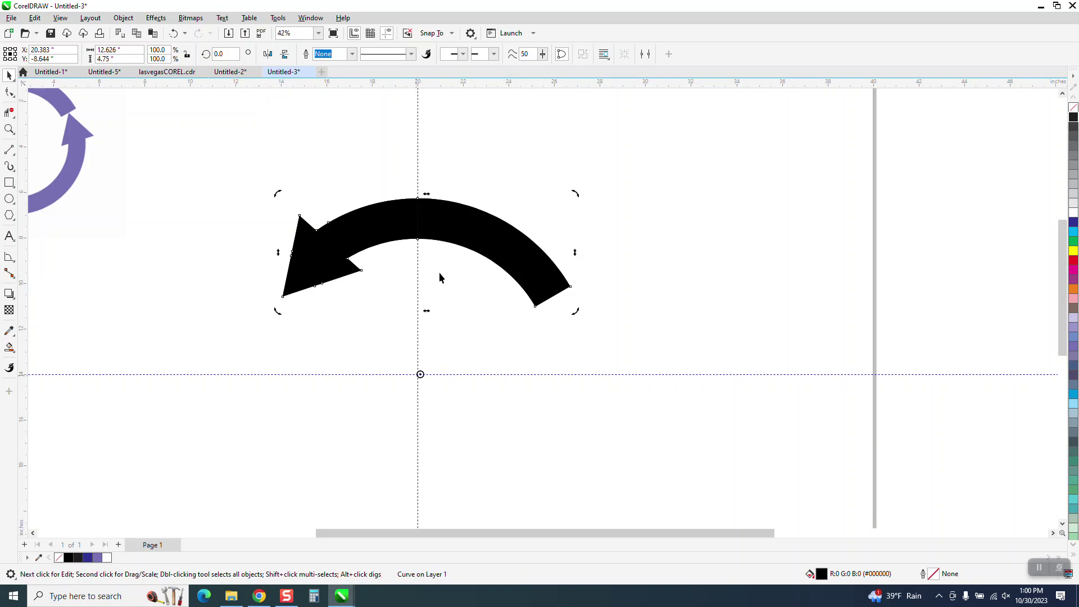
click(453, 231)
click(457, 234)
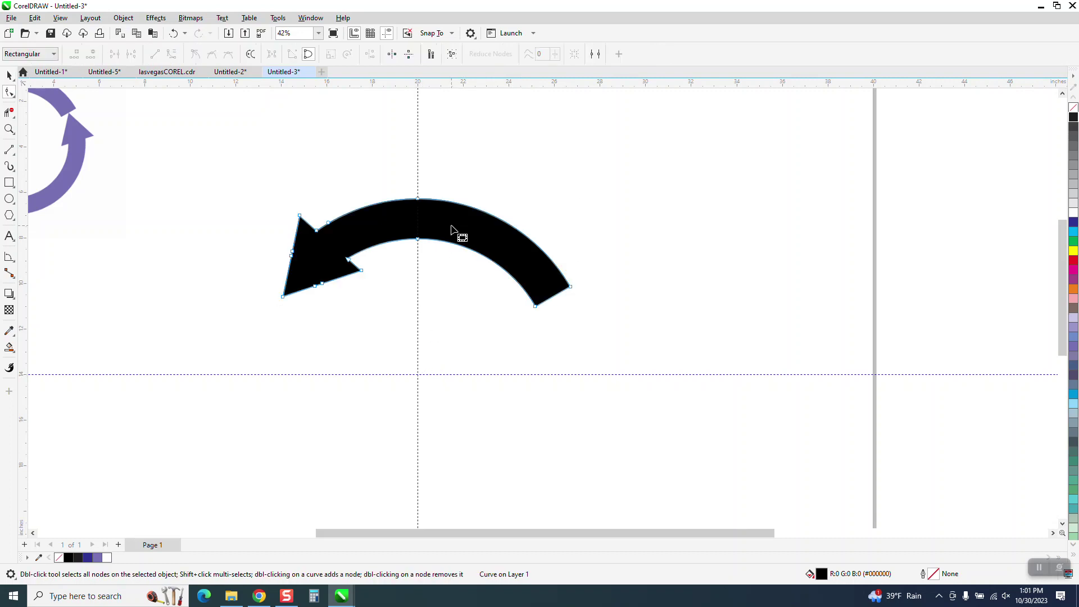
- Duplicate the arrow rotated 120° and 240° to complete the three-arrow ring
click(9, 75)
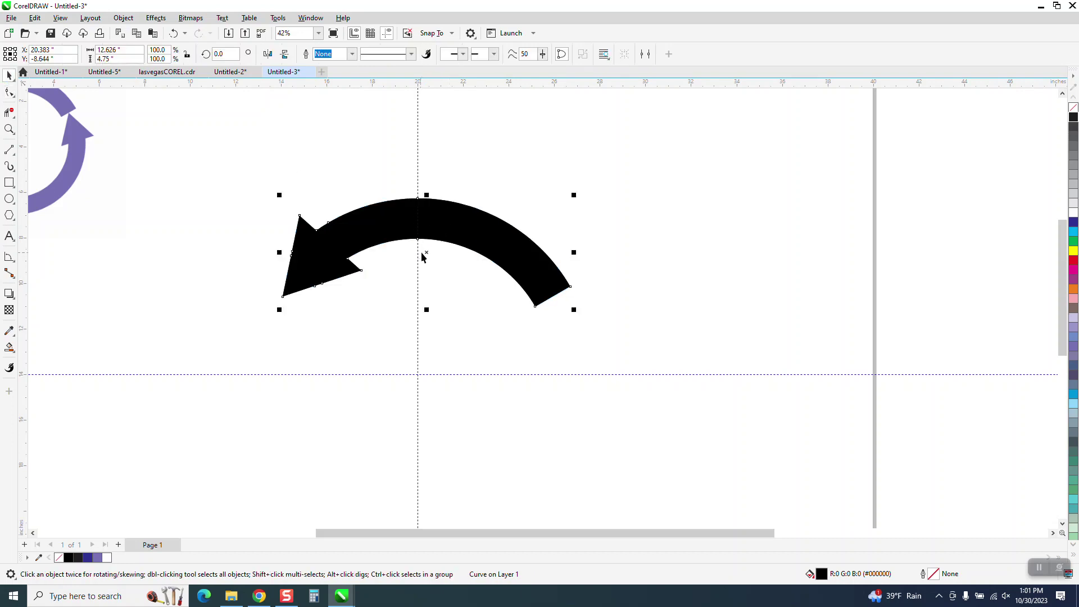
click(422, 254)
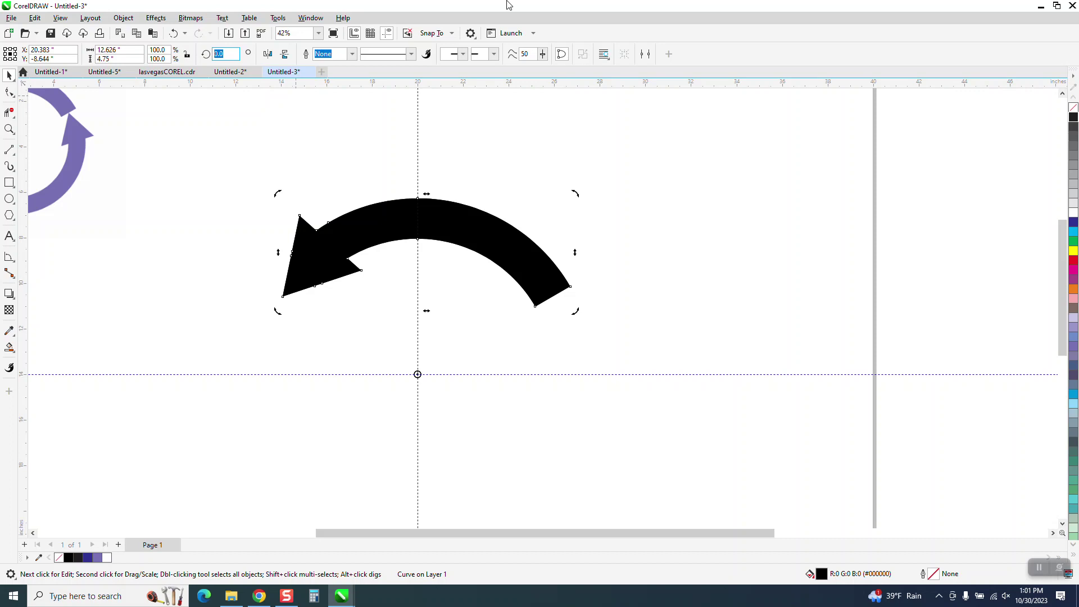
key(Return)
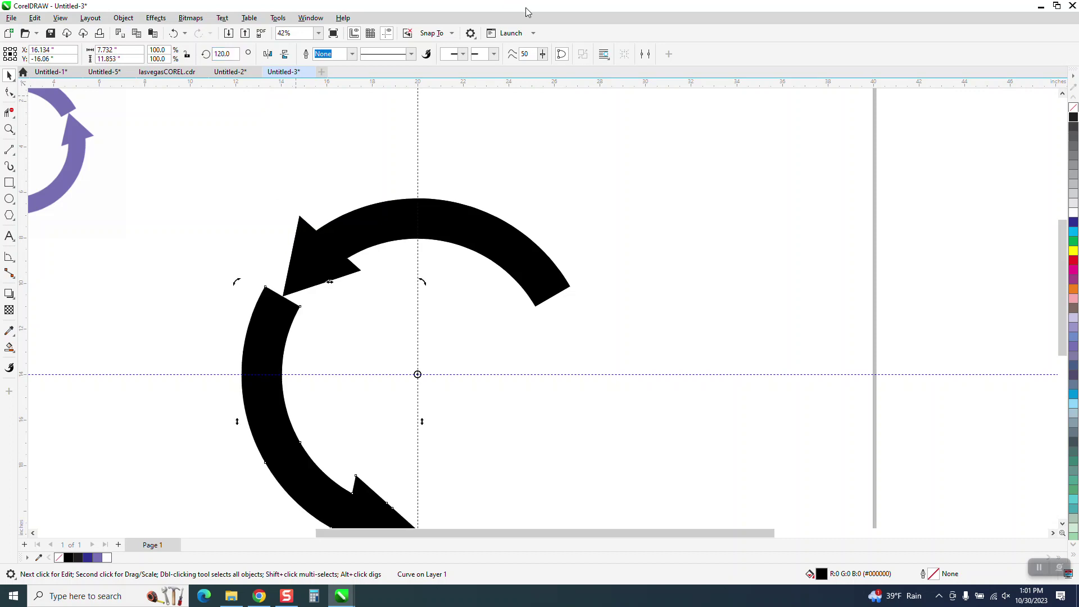
click(225, 54)
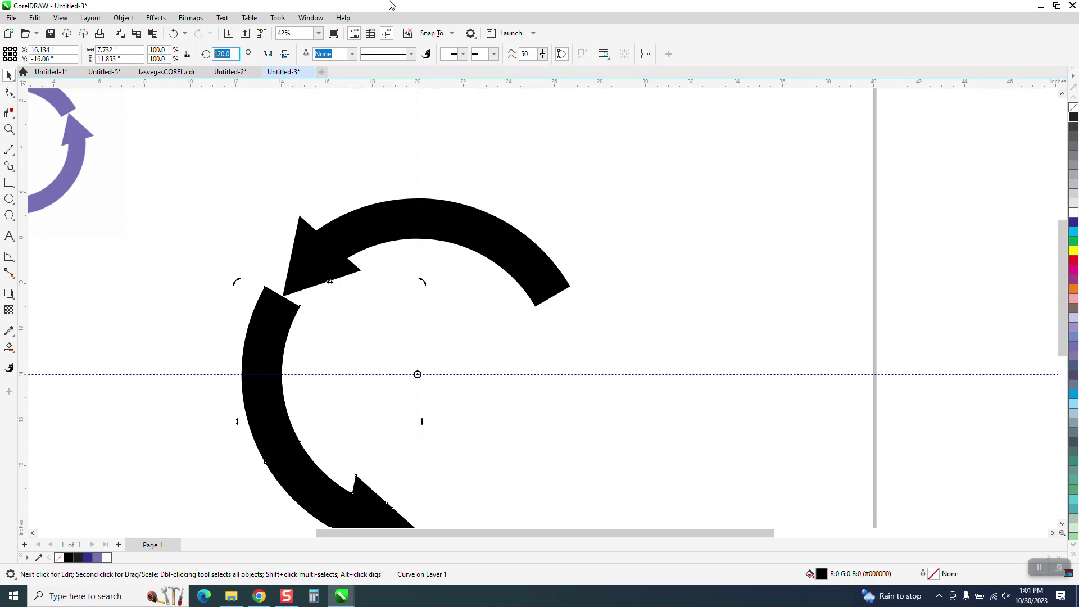
text(240)
key(Return)
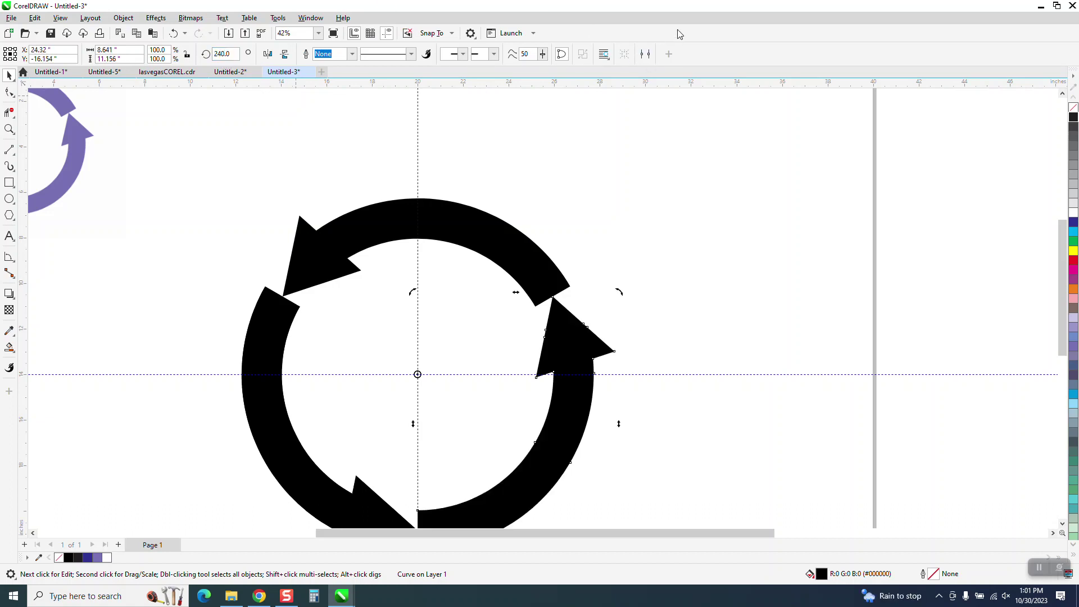
scroll(596, 196, down, 1)
scroll(299, 170, down, 1)
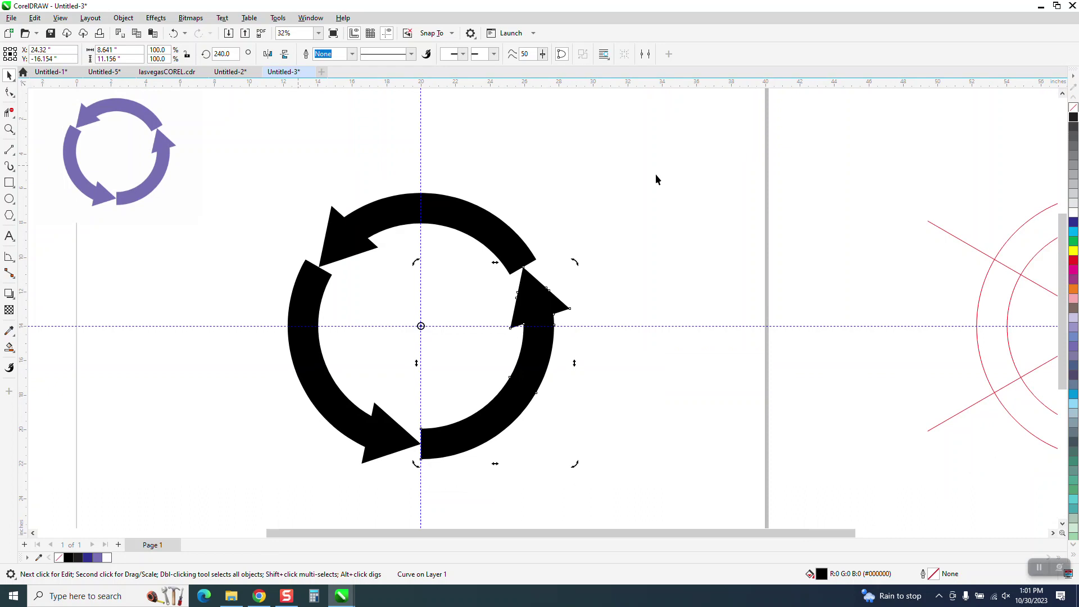
click(657, 183)
- Move the purple bitmap down beside the black arrow ring
drag(150, 173, 199, 319)
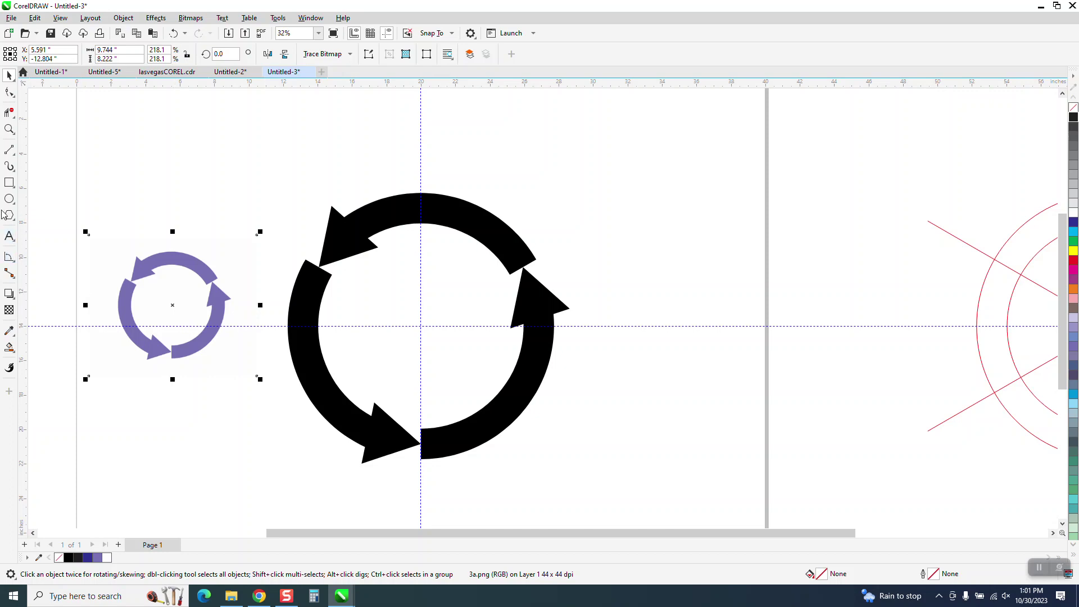
click(9, 130)
drag(99, 255, 343, 368)
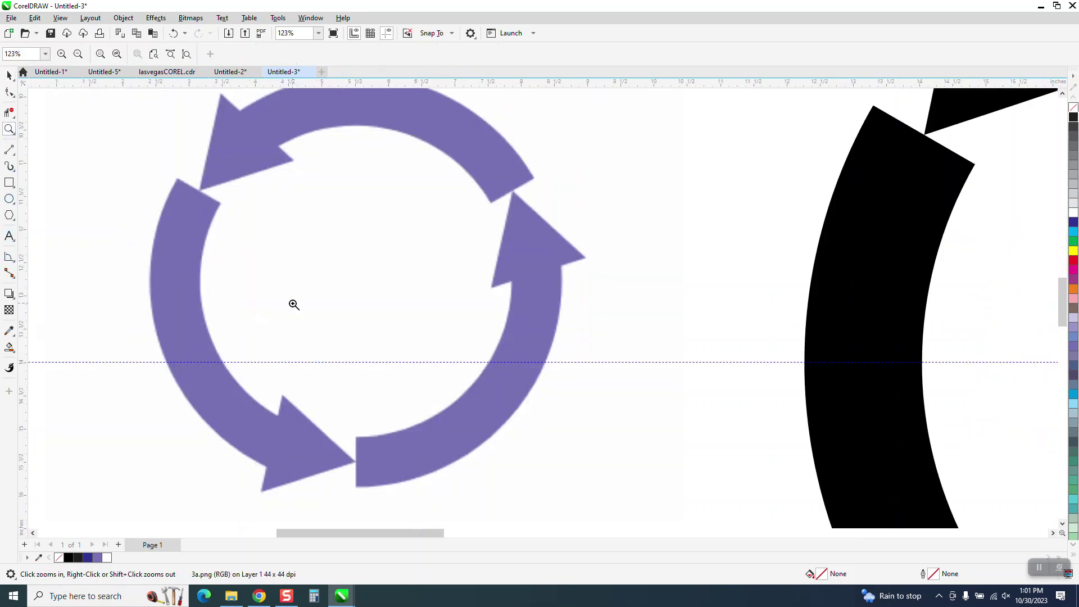
right_click(294, 305)
scroll(260, 268, down, 1)
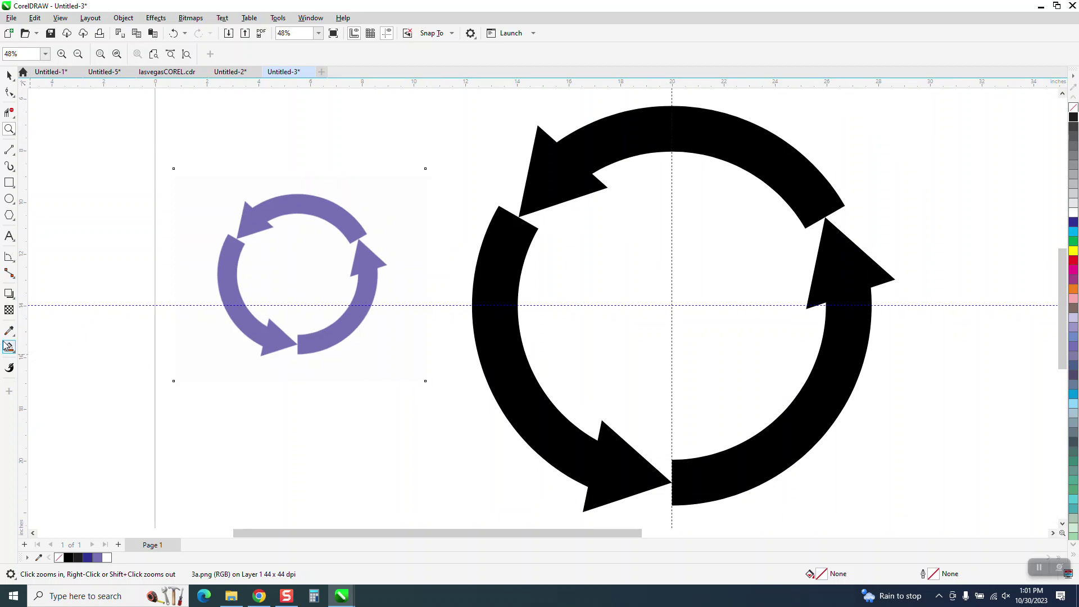
- Fill all three arrows with the bitmap's purple #7771B4 and hide the guidelines
click(16, 339)
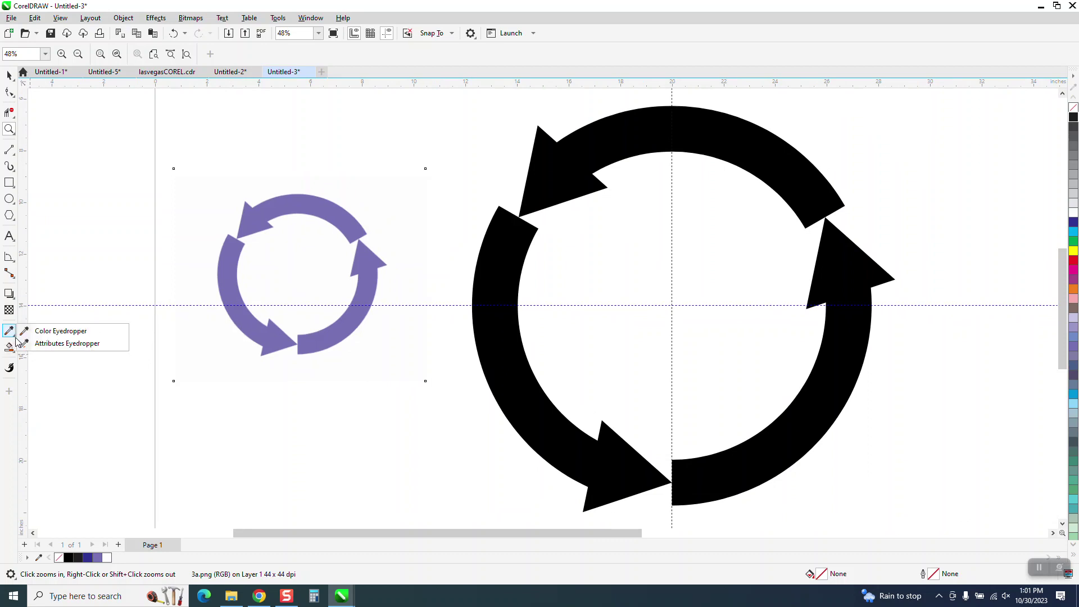
click(53, 331)
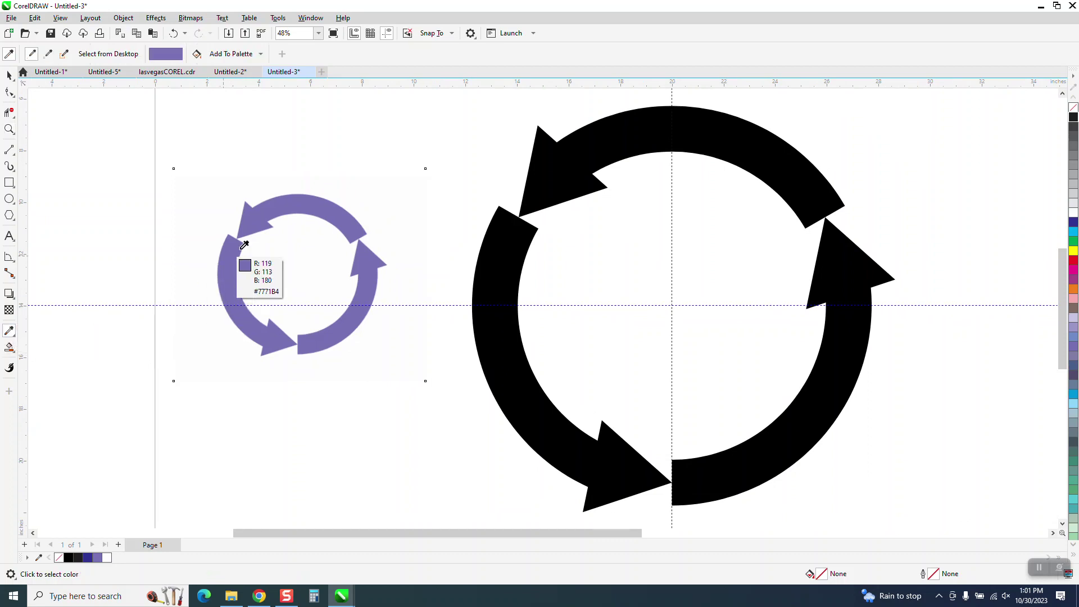
click(308, 203)
click(489, 248)
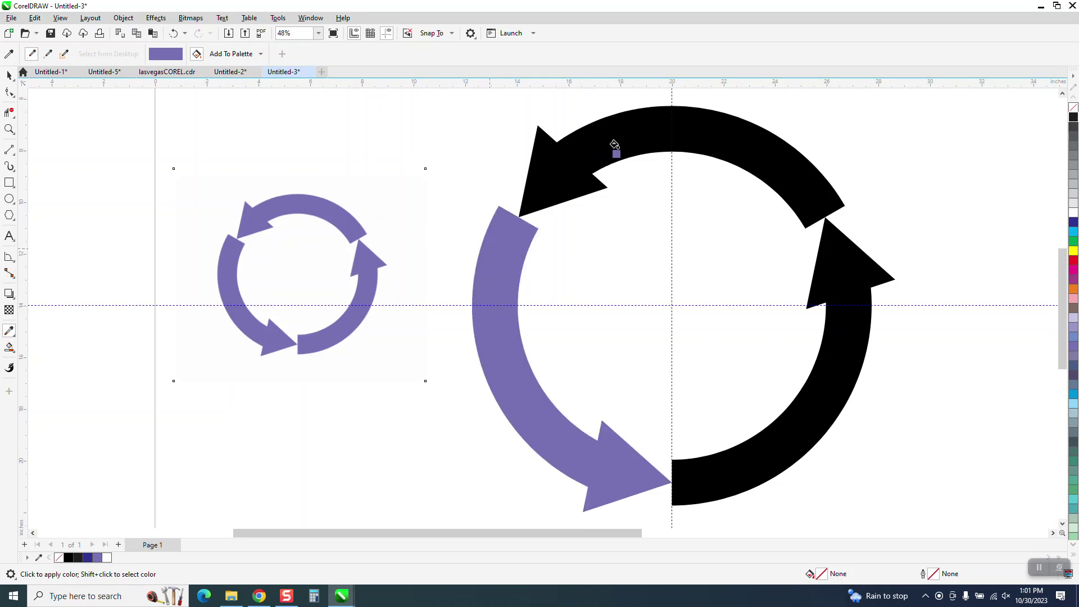
click(614, 145)
click(847, 337)
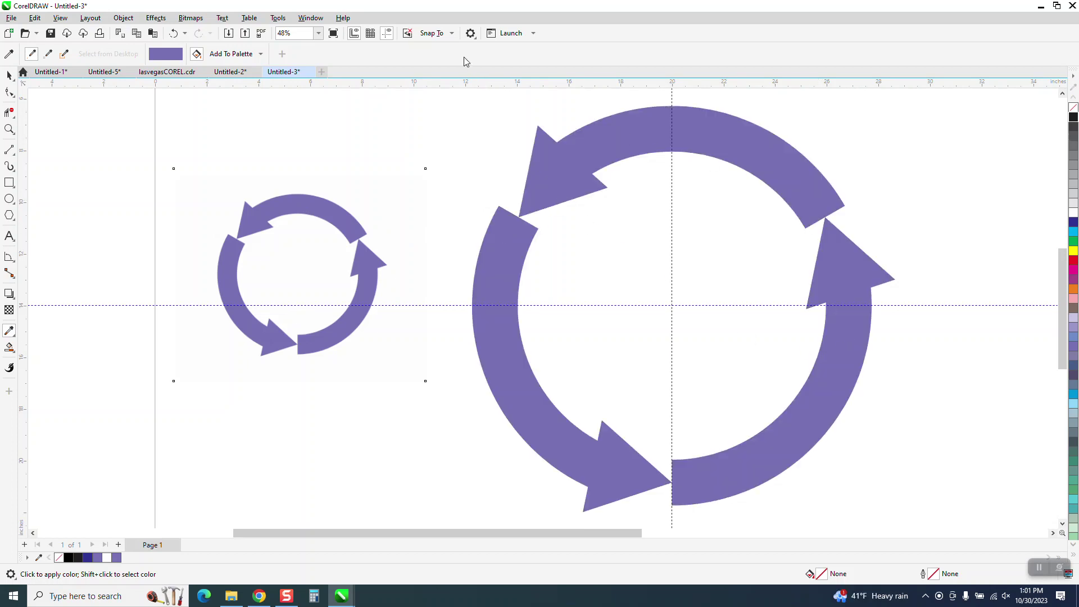
click(387, 34)
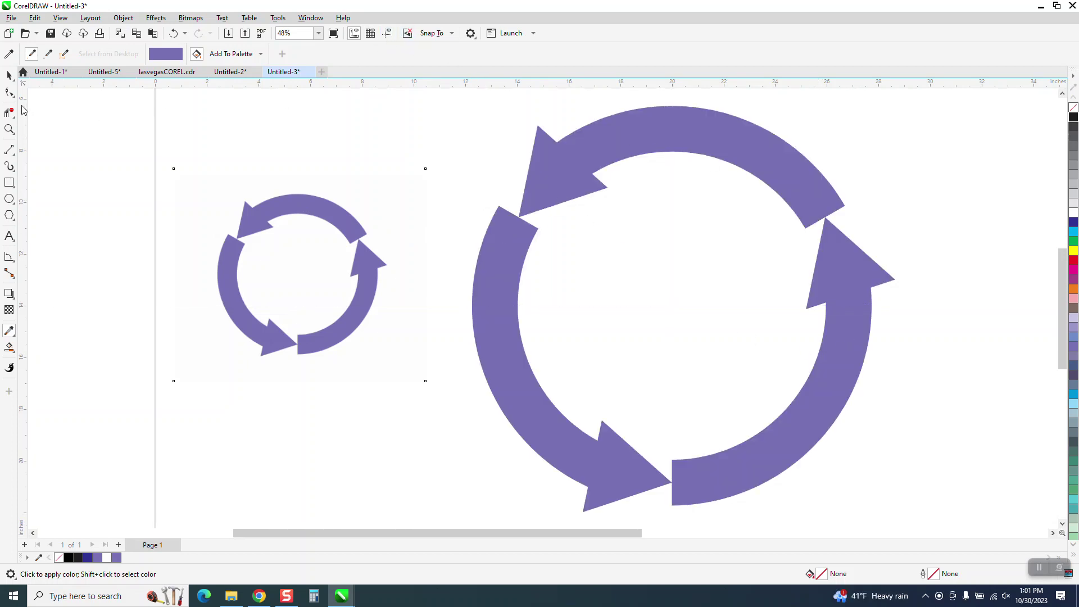
click(9, 75)
- Group the three purple arrows, scale the group to about 41%, and move it beside the bitmap
scroll(455, 254, down, 2)
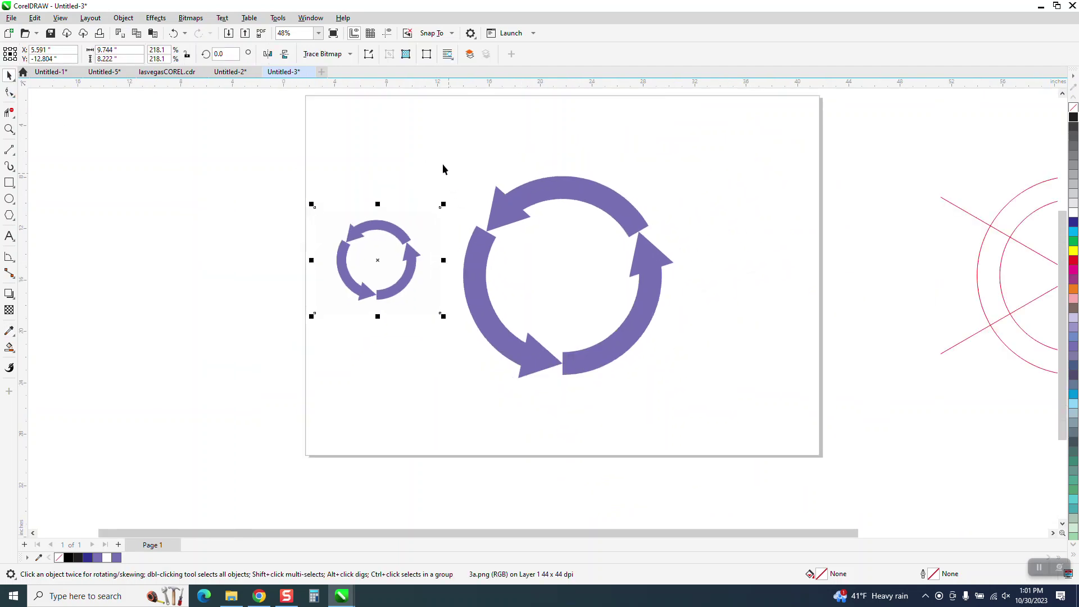
drag(443, 169, 770, 415)
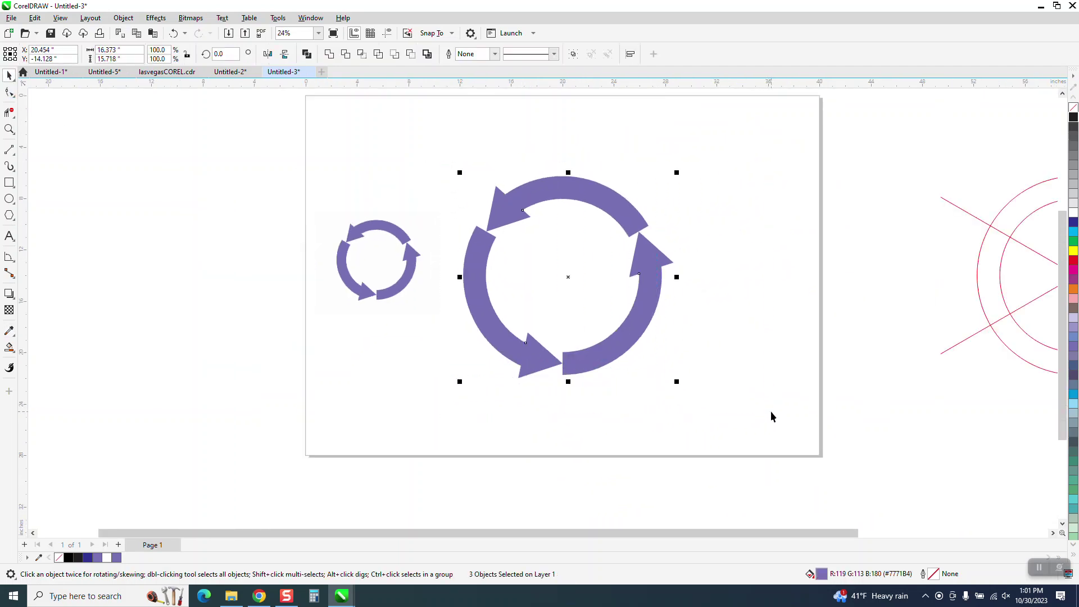
key(ctrl+g)
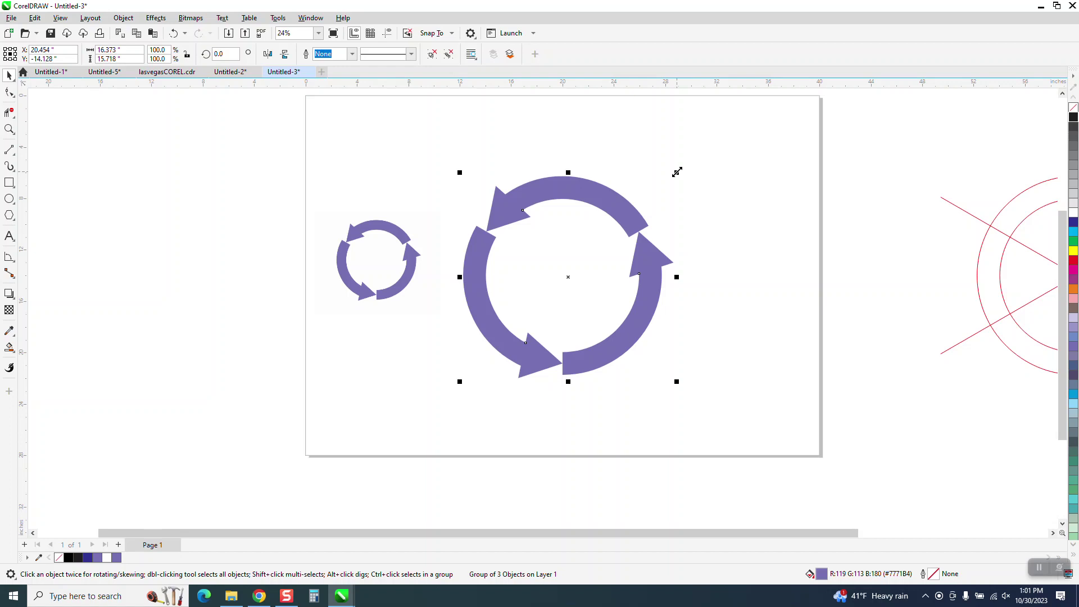
drag(677, 171, 555, 292)
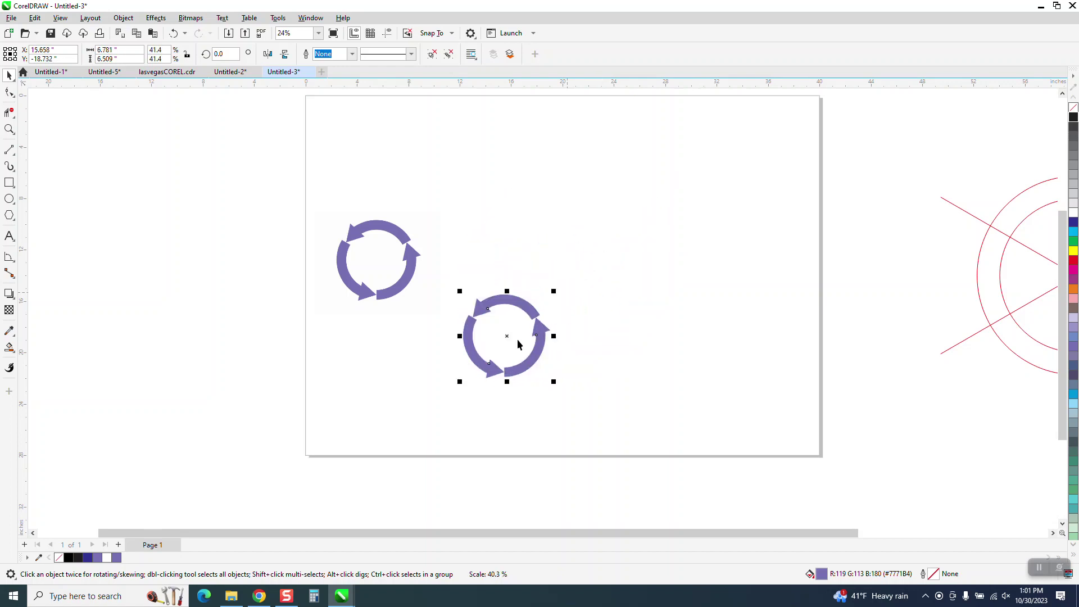
drag(518, 344, 483, 269)
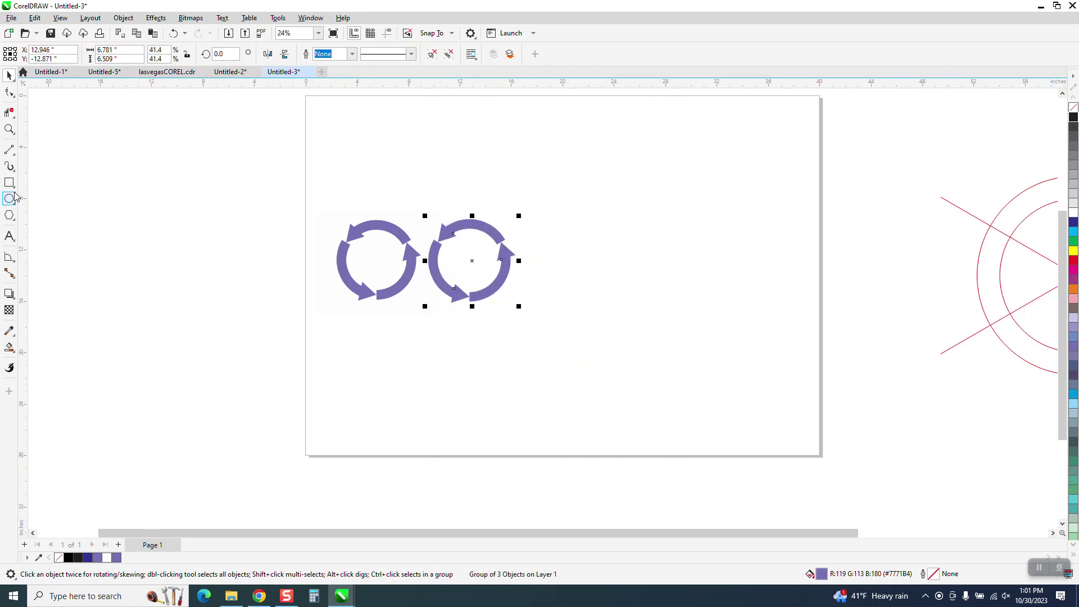
- Zoom in on both circles, then shrink the group slightly and nudge it up-left to match the bitmap
click(9, 129)
drag(289, 191, 594, 334)
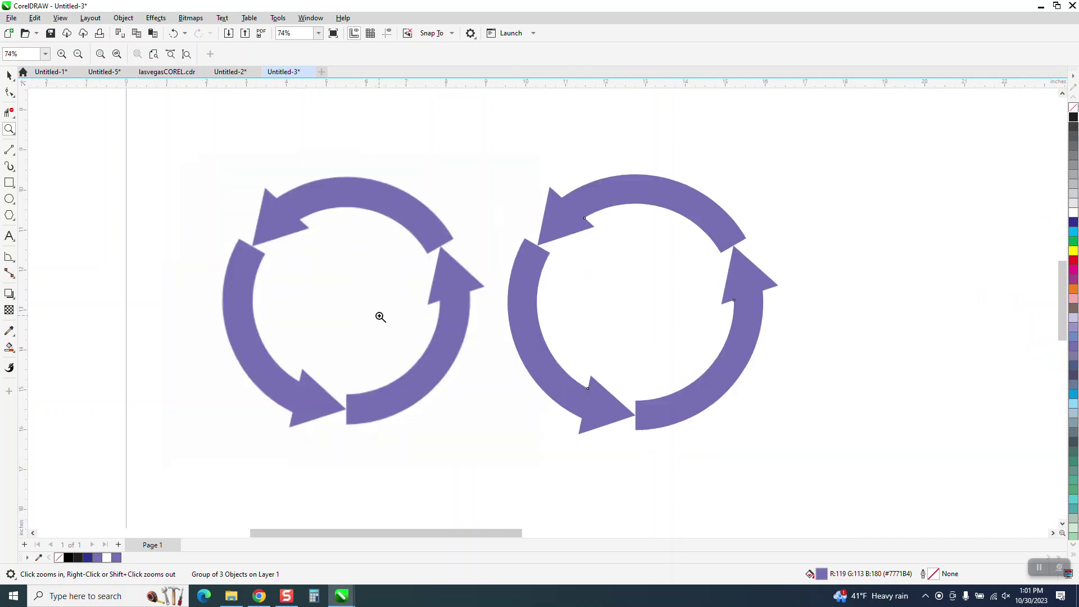
click(9, 75)
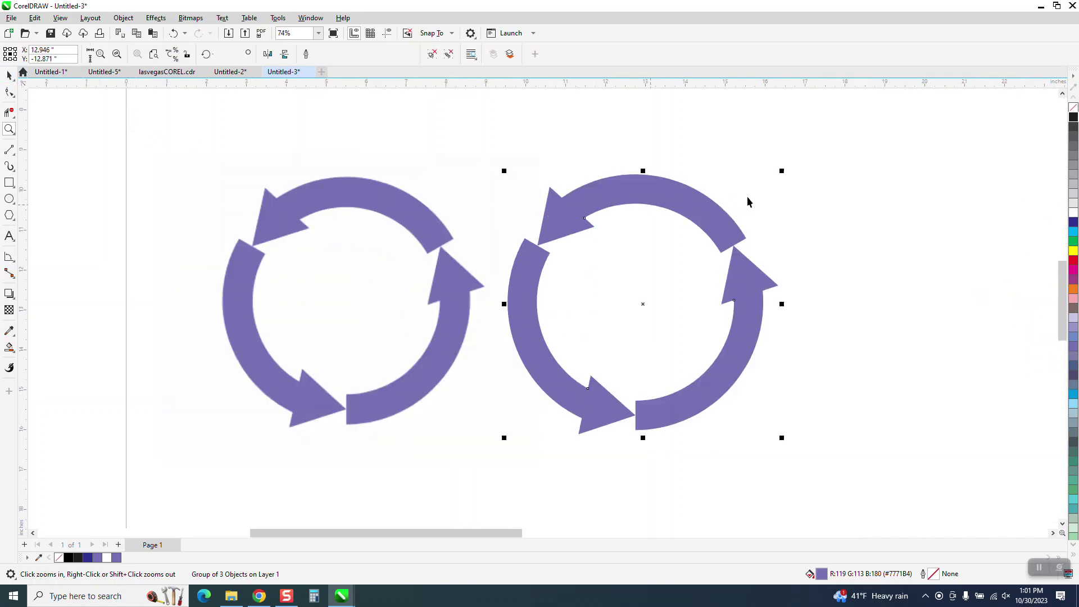
drag(784, 173, 764, 187)
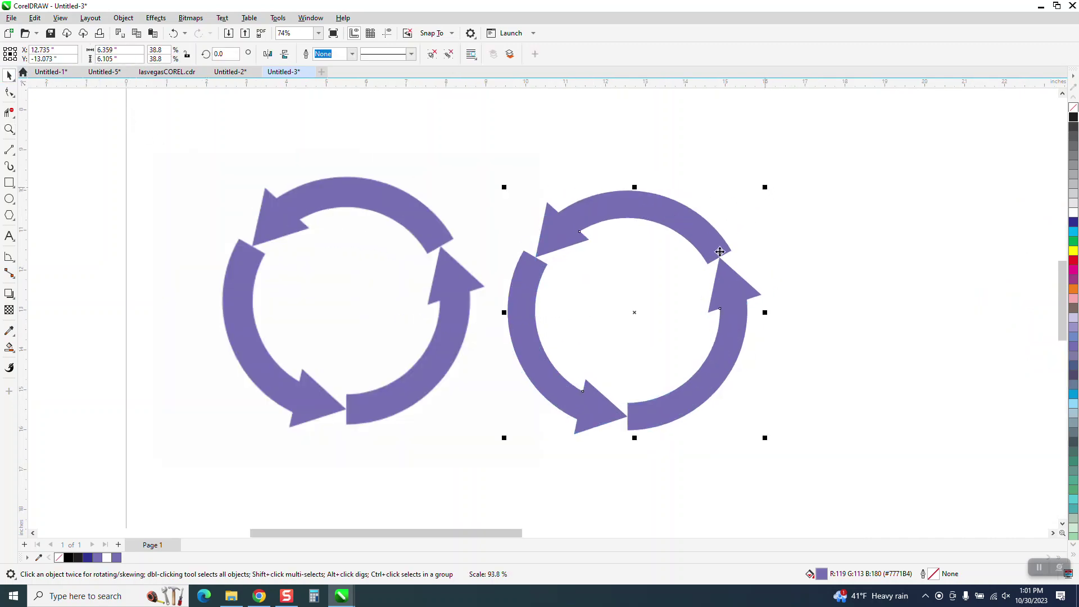
drag(630, 316, 608, 309)
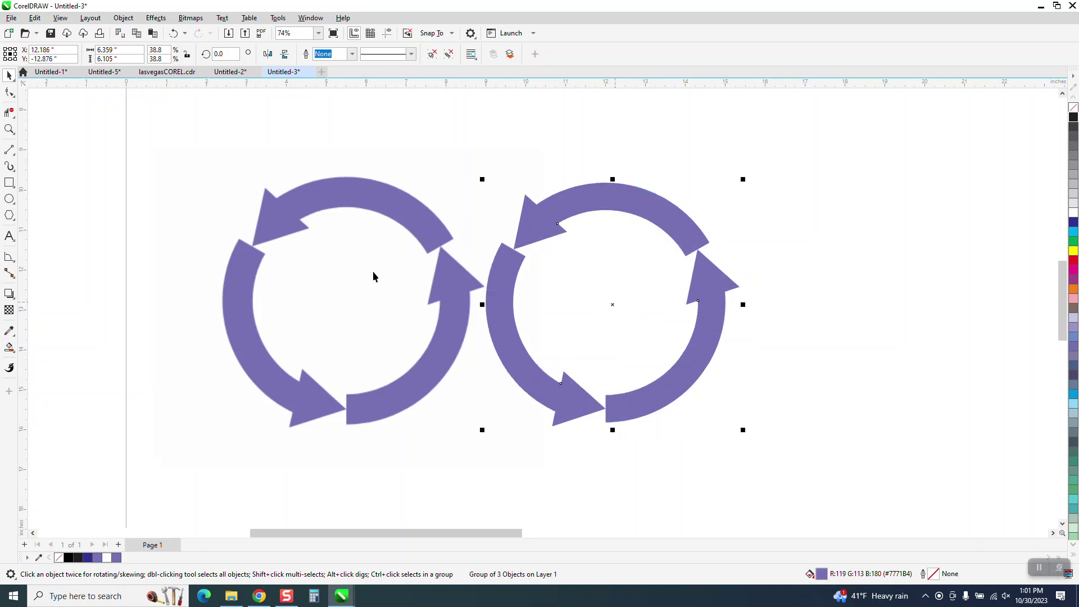
- Zoom in on the left arrow's tip and on both circles to compare them
click(9, 129)
drag(437, 268, 517, 305)
scroll(616, 309, down, 3)
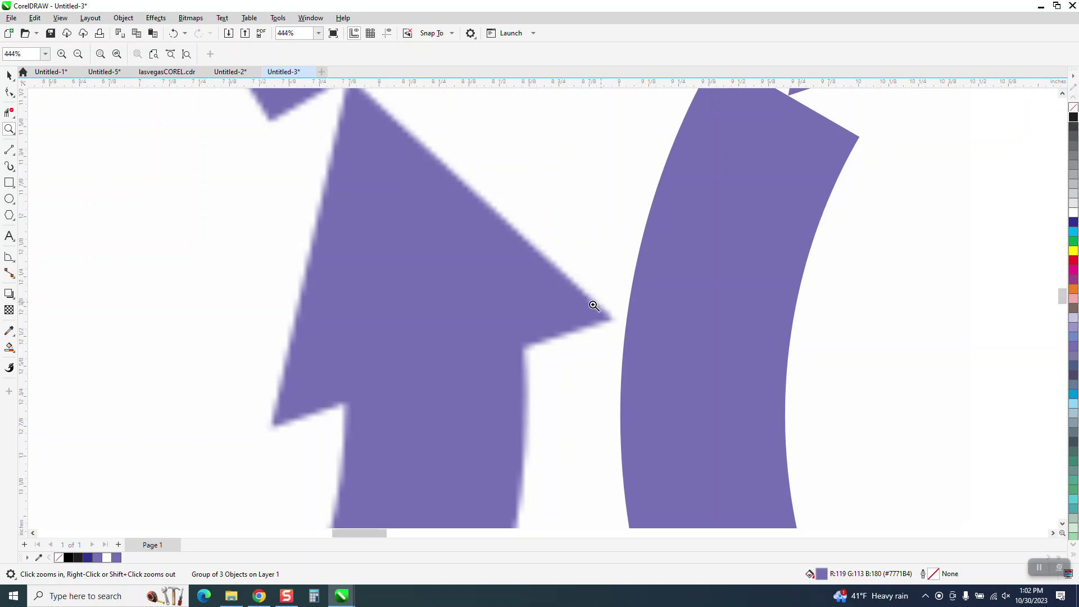
scroll(573, 309, down, 2)
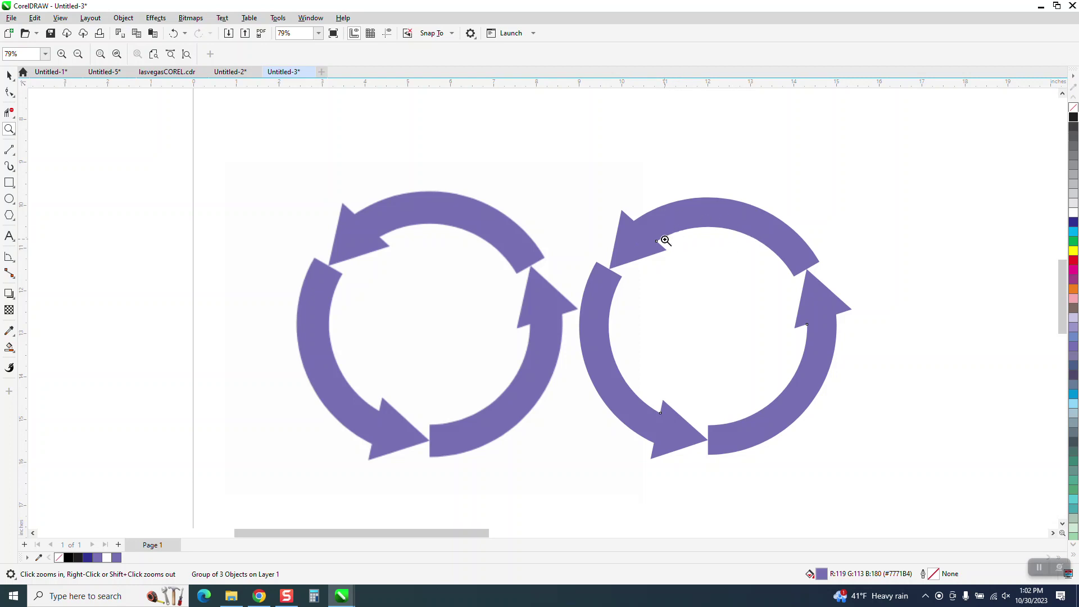
scroll(535, 257, down, 2)
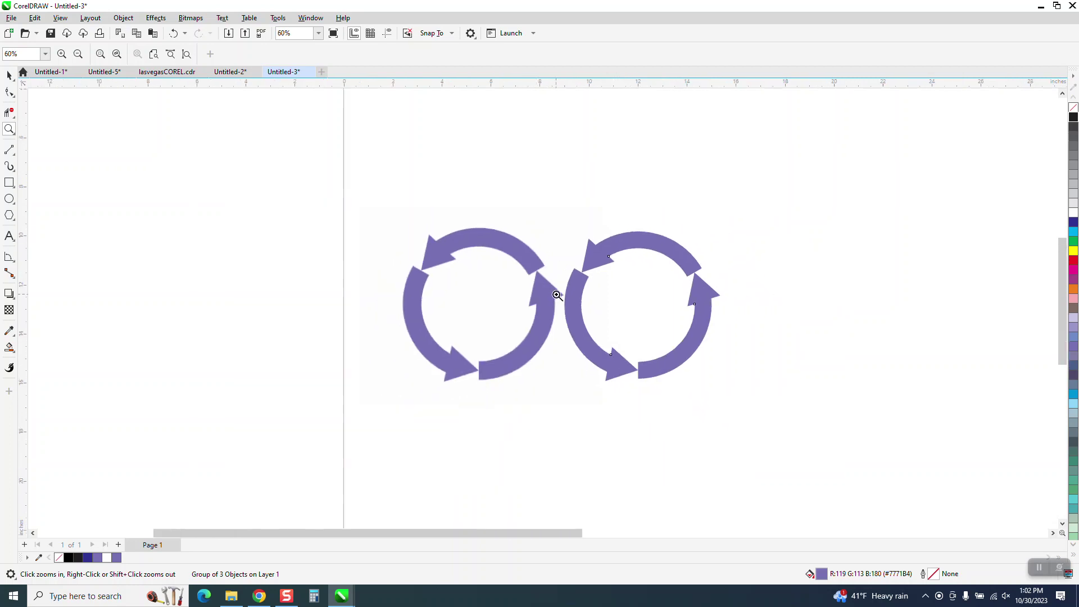
scroll(556, 295, down, 2)
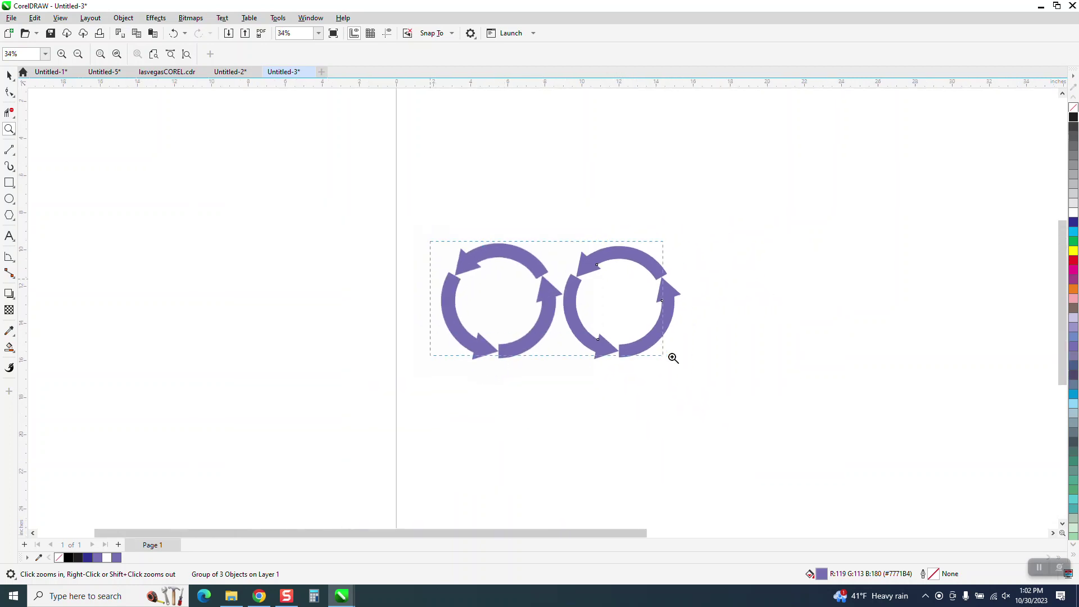
drag(673, 358, 715, 369)
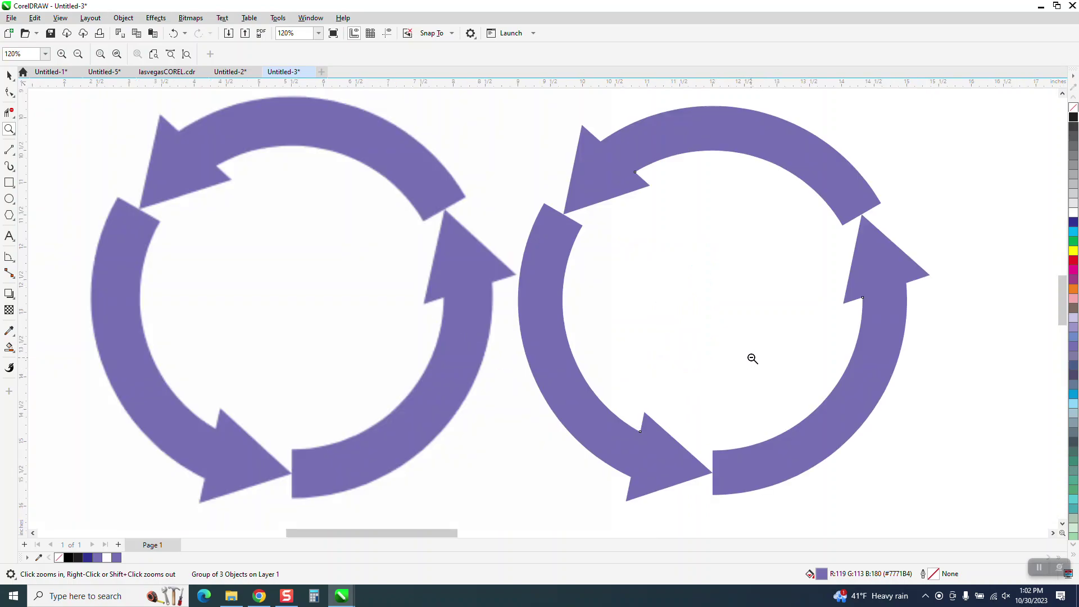